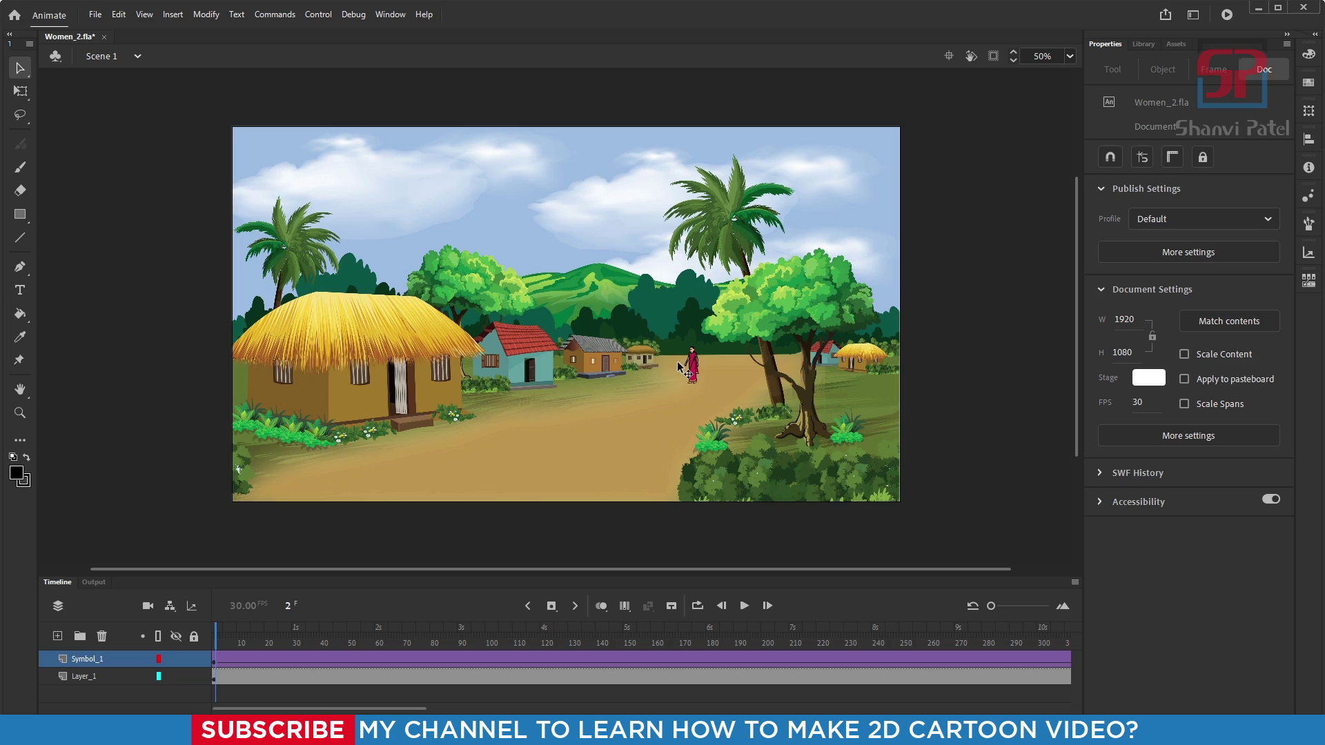
Step: Enlarge the timeline area, add a camera to the scene, and frame the woman at 195% zoom with X -341 and Y -222
left_click_drag(303, 576, 304, 520)
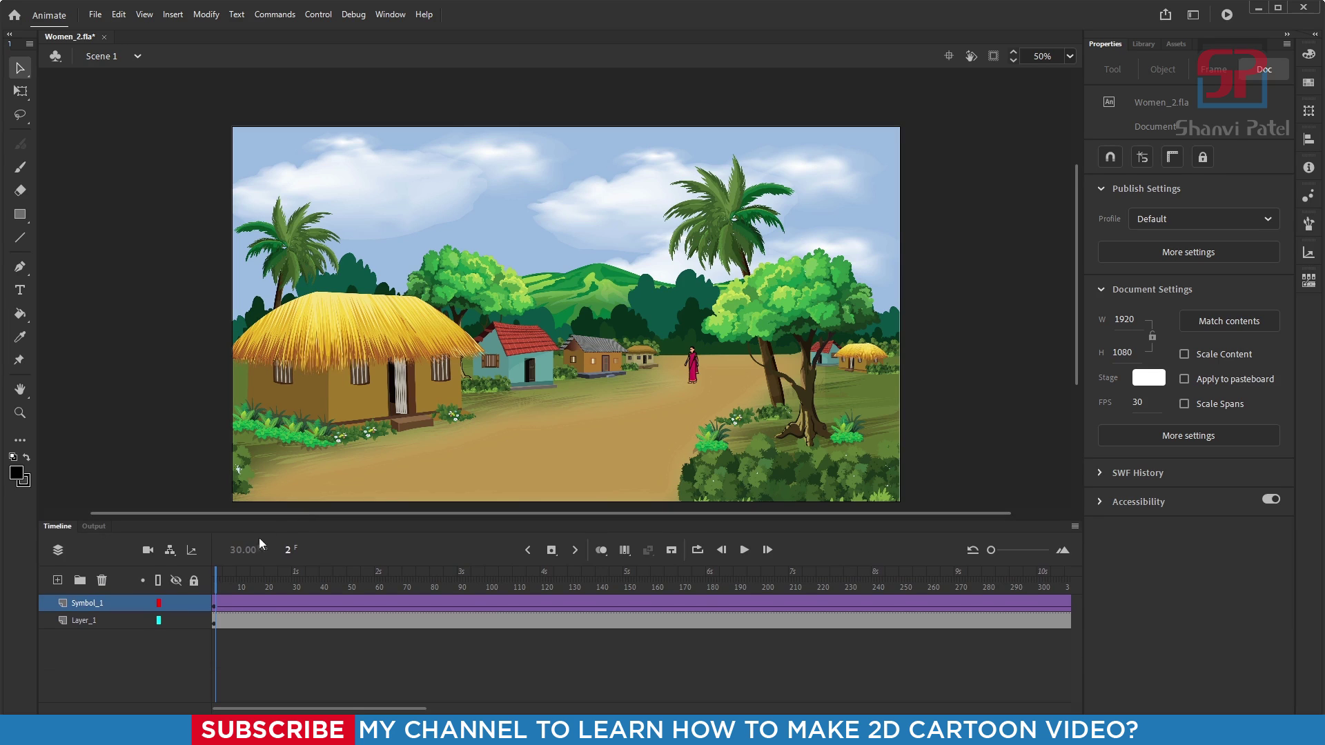
left_click(147, 550)
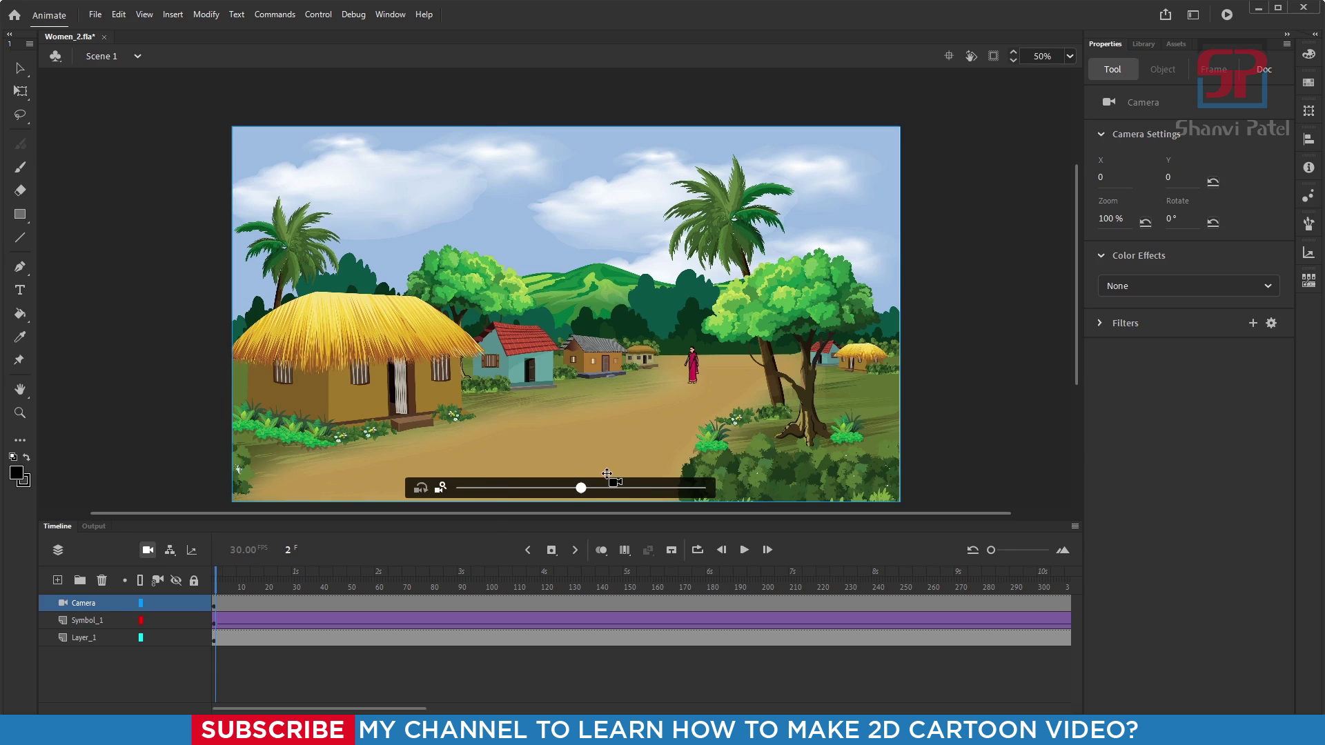
left_click_drag(583, 490, 705, 492)
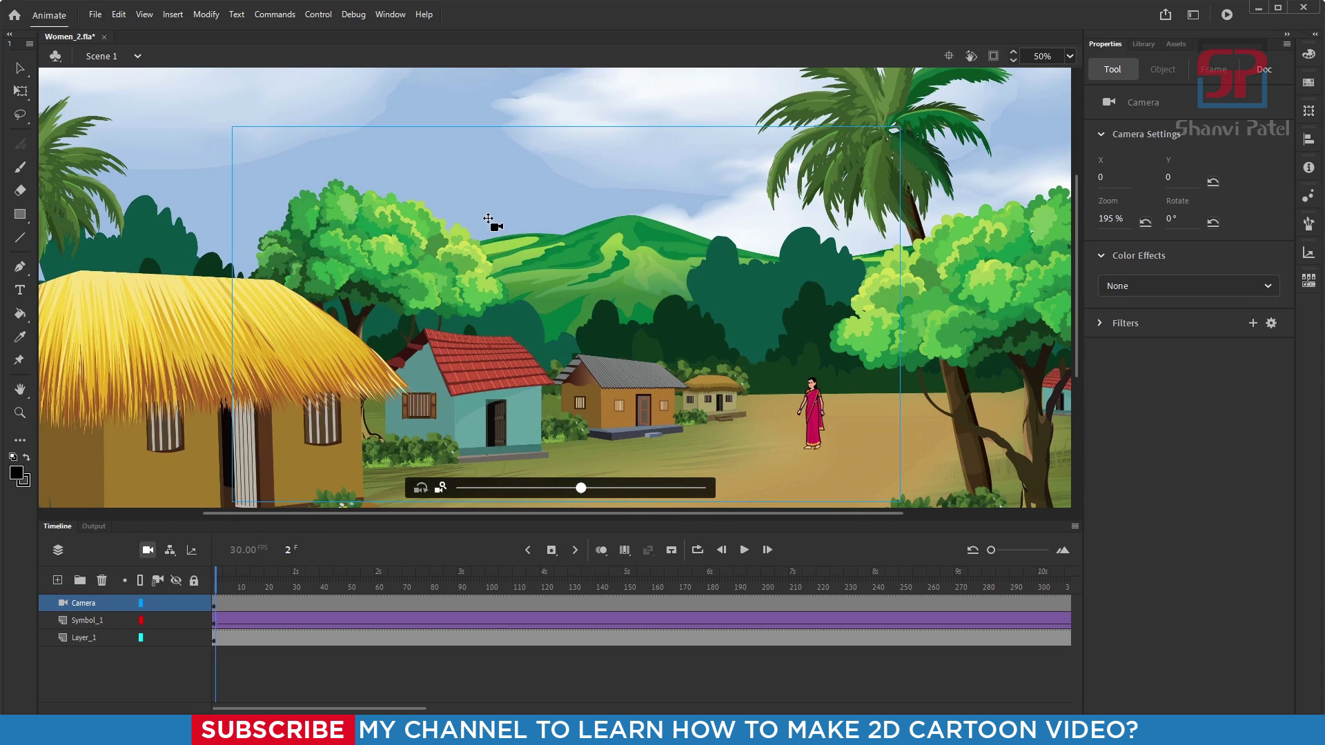
left_click_drag(543, 265, 705, 329)
left_click_drag(620, 318, 511, 309)
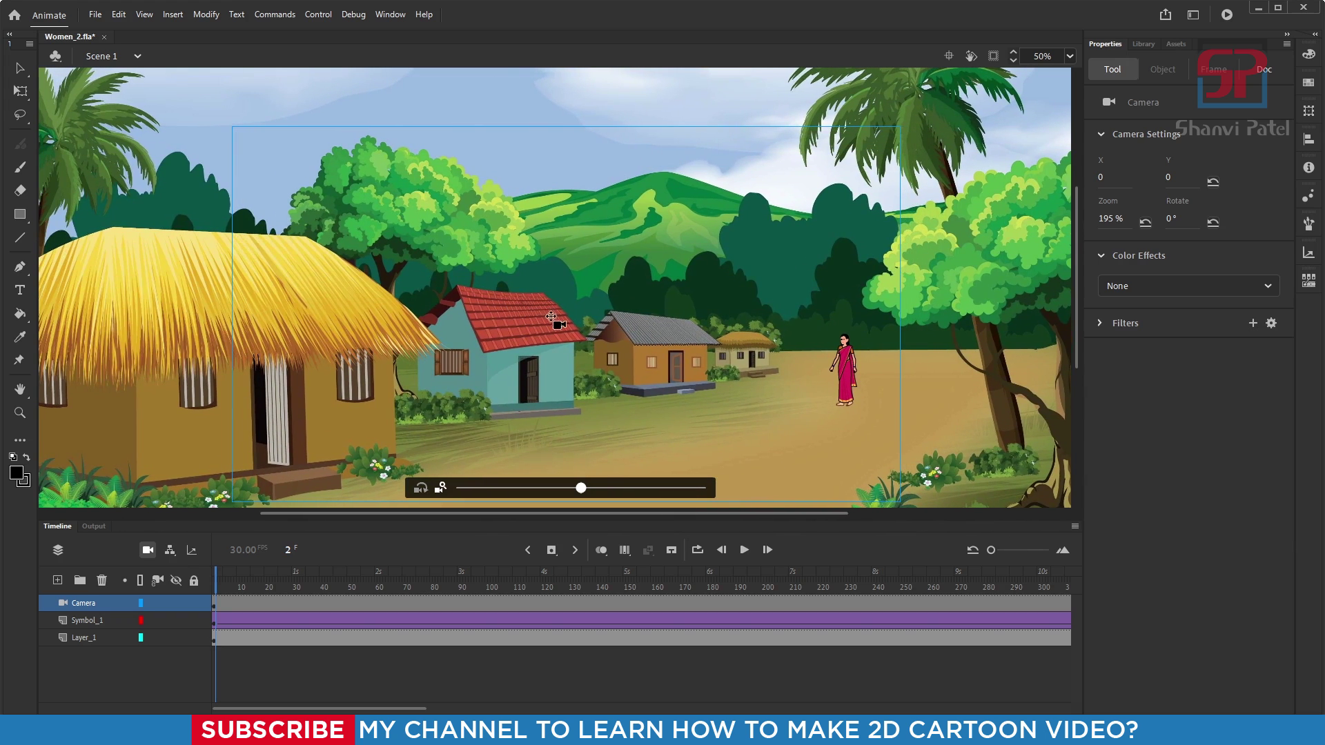
left_click_drag(621, 331, 655, 336)
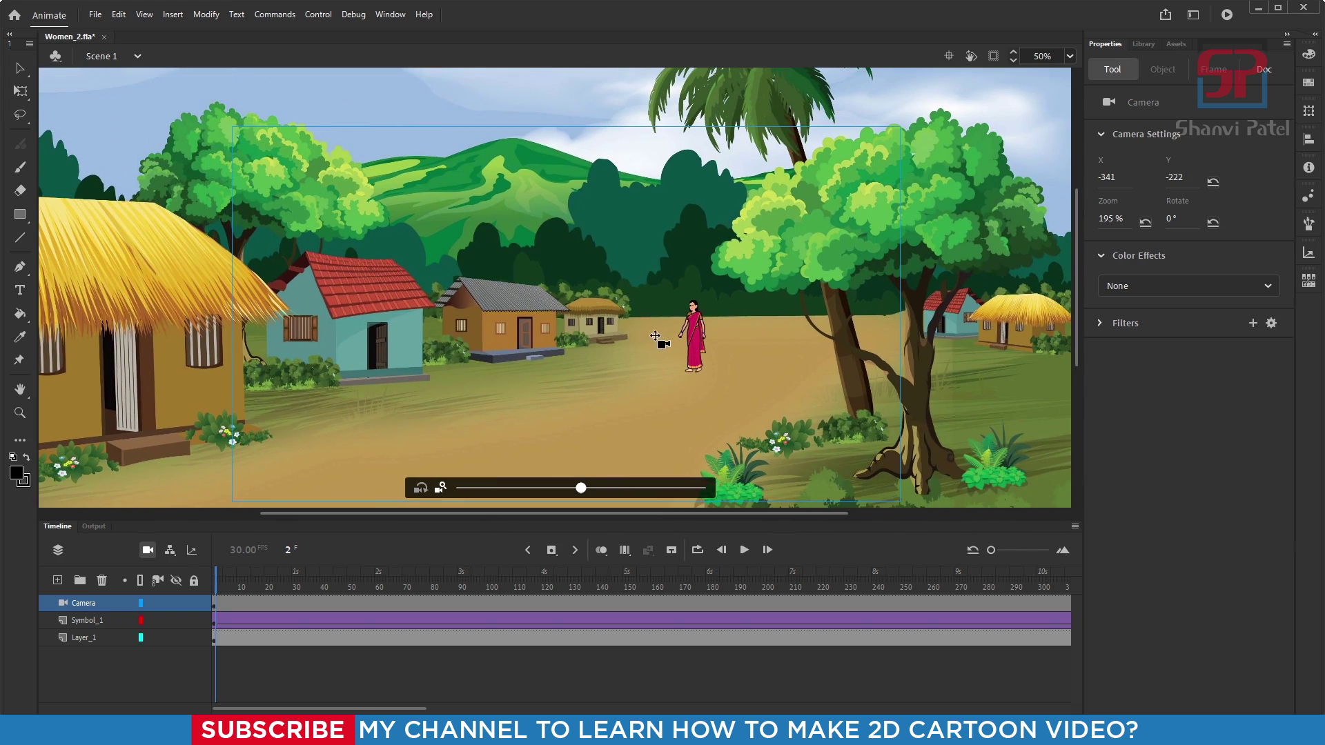
Step: Frame the woman closely with the camera at 701% zoom, X -2452 and Y -1017, and clip content outside the stage
scroll(645, 329, "down", 3)
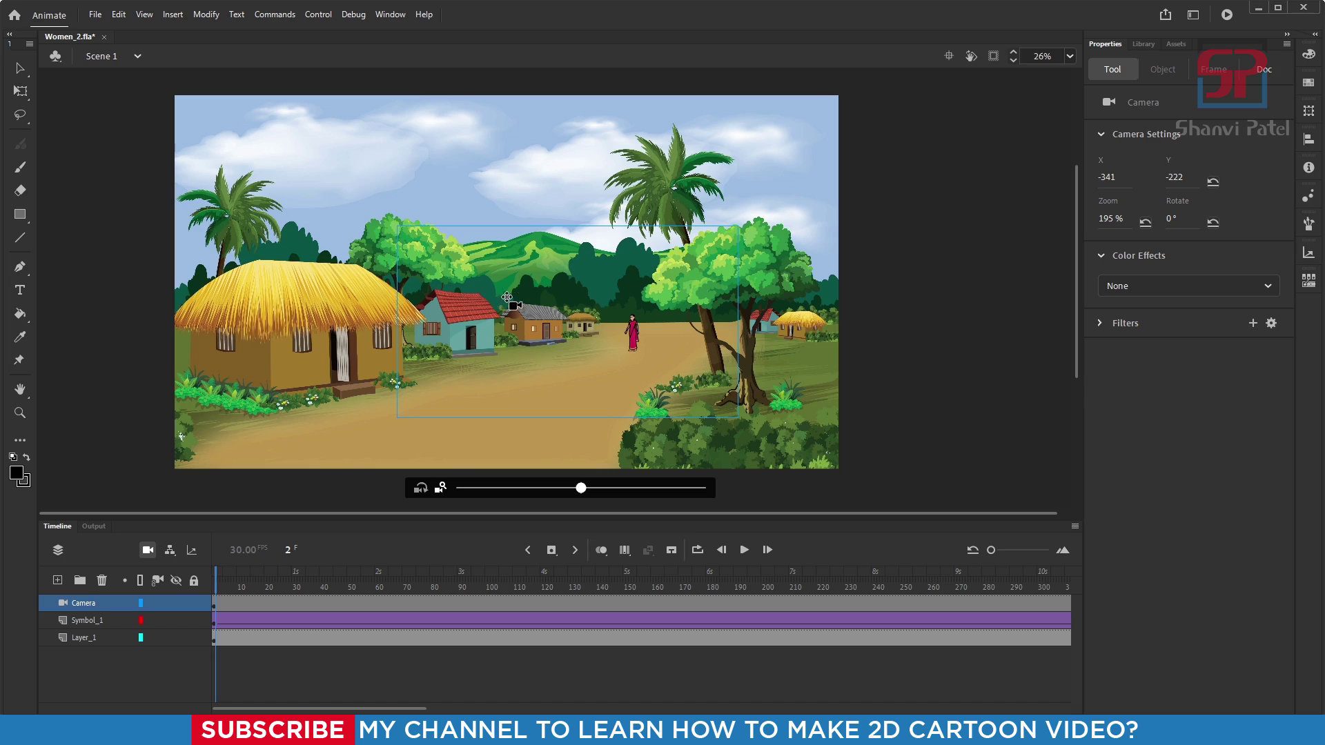
left_click_drag(507, 296, 554, 430)
left_click_drag(581, 488, 690, 488)
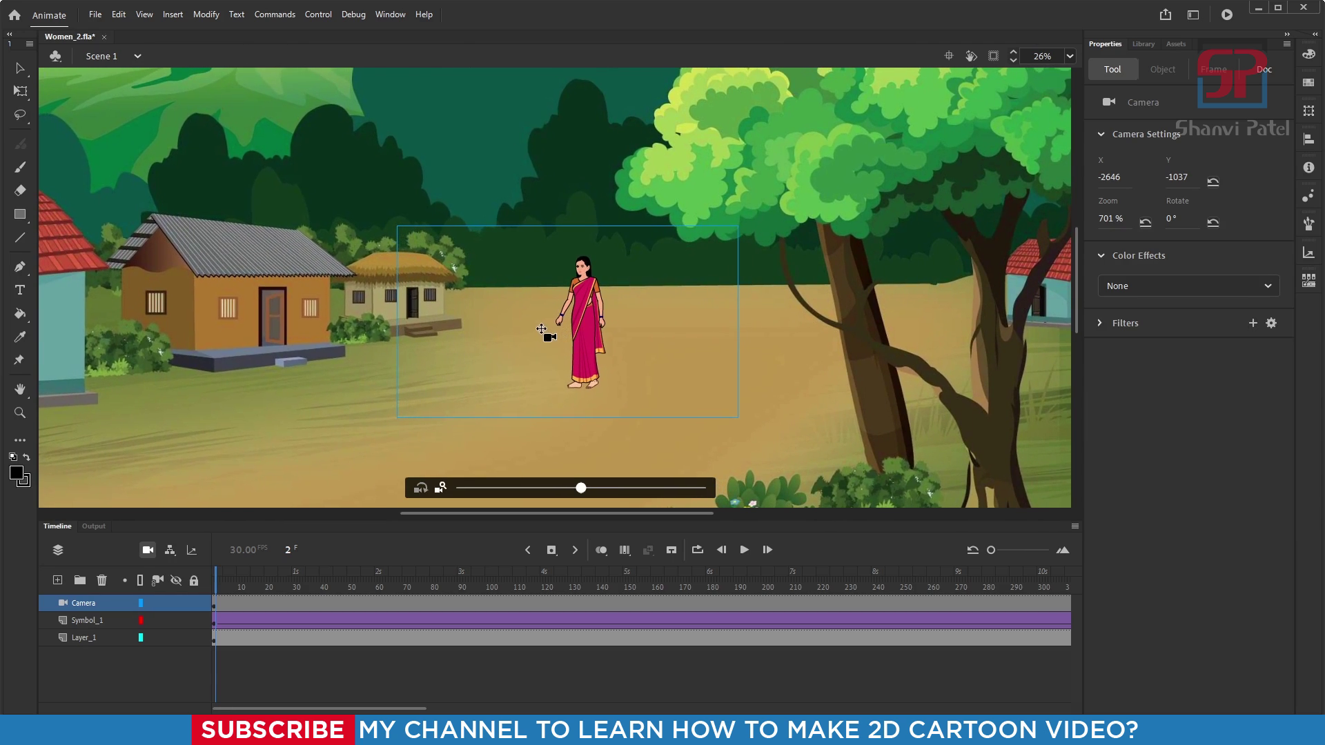
left_click_drag(542, 329, 653, 256)
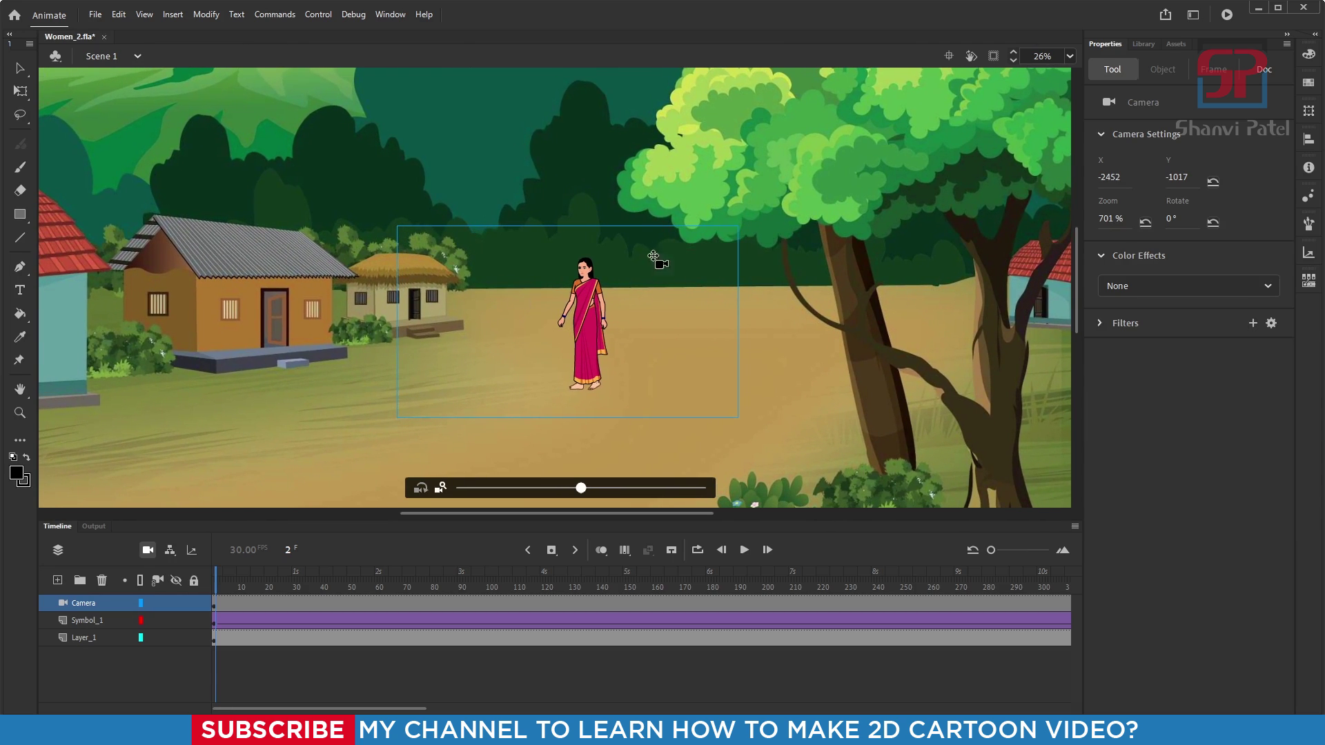
left_click(993, 56)
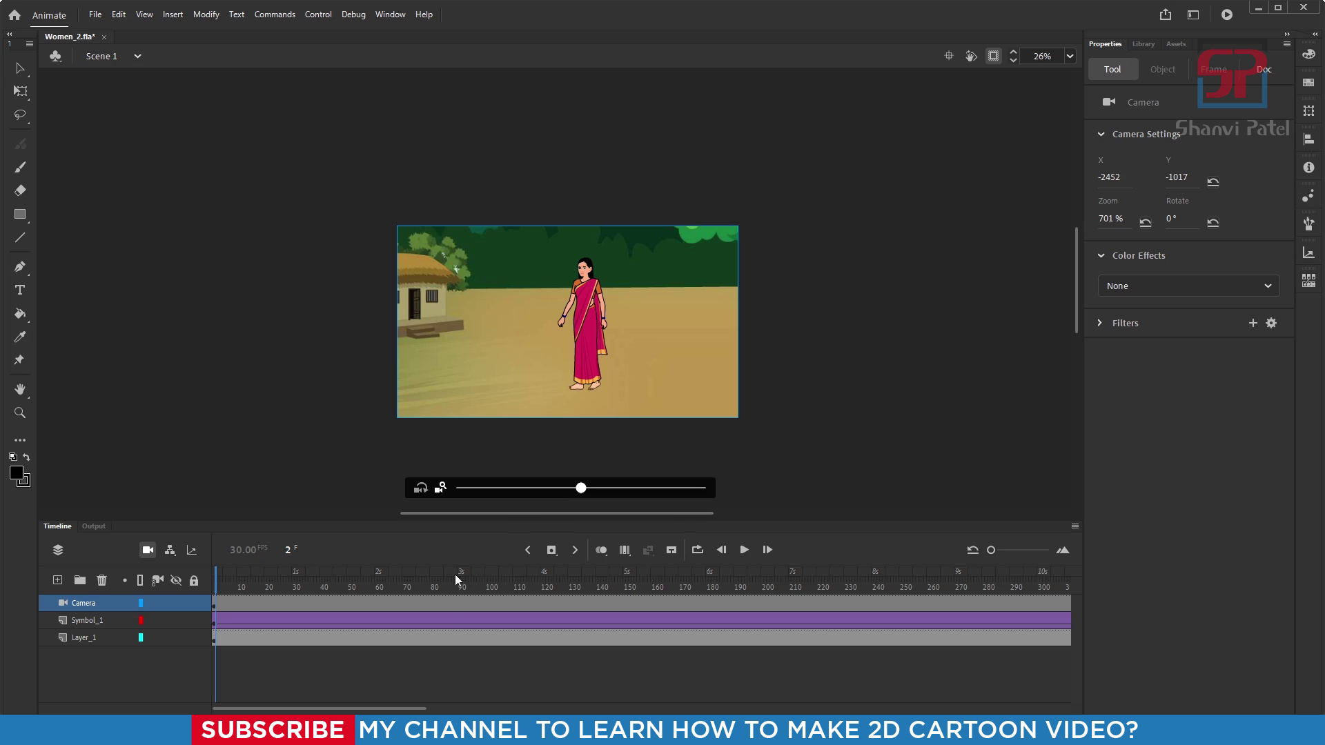
Step: Insert a keyframe on the Camera layer at frame 436 and create a classic tween before it
mouse_move(454, 575)
left_mouse_down()
mouse_move(549, 571)
mouse_move(380, 569)
mouse_move(573, 574)
mouse_move(445, 571)
left_mouse_up()
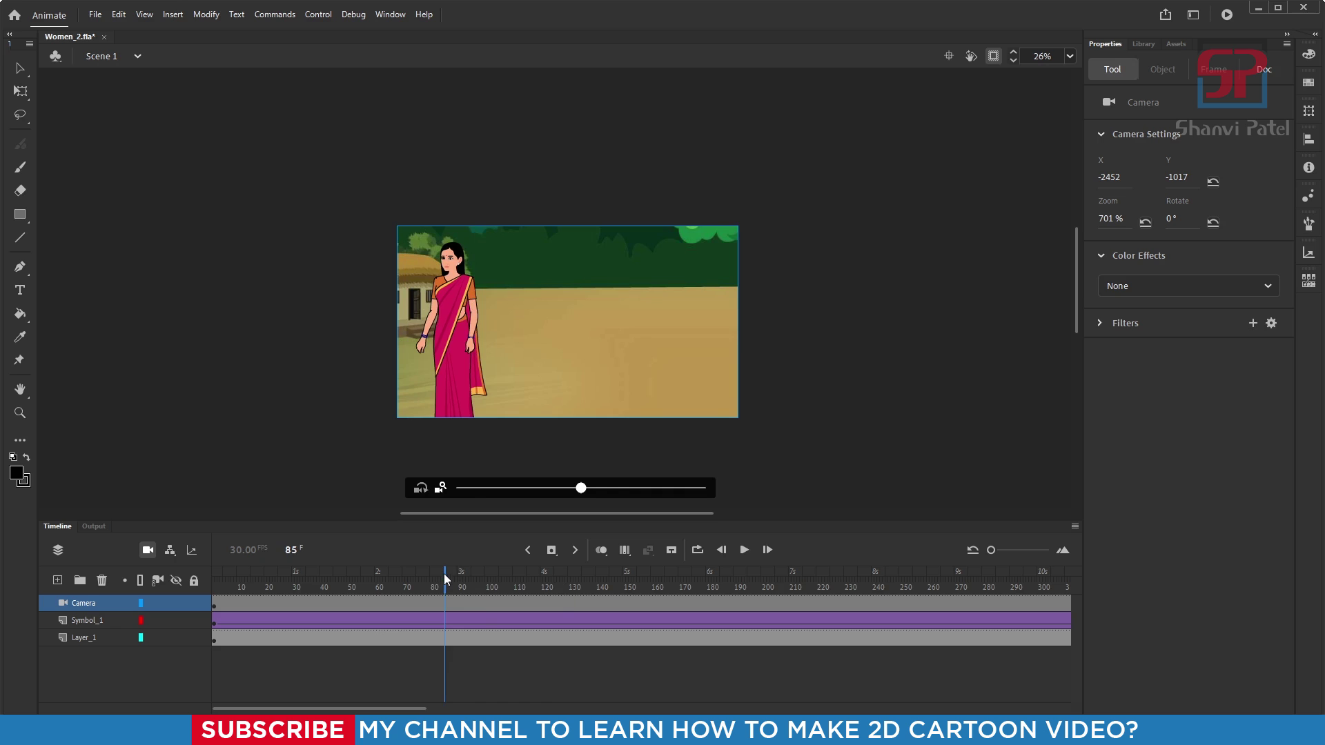
left_click_drag(445, 578, 970, 607)
left_click(973, 605)
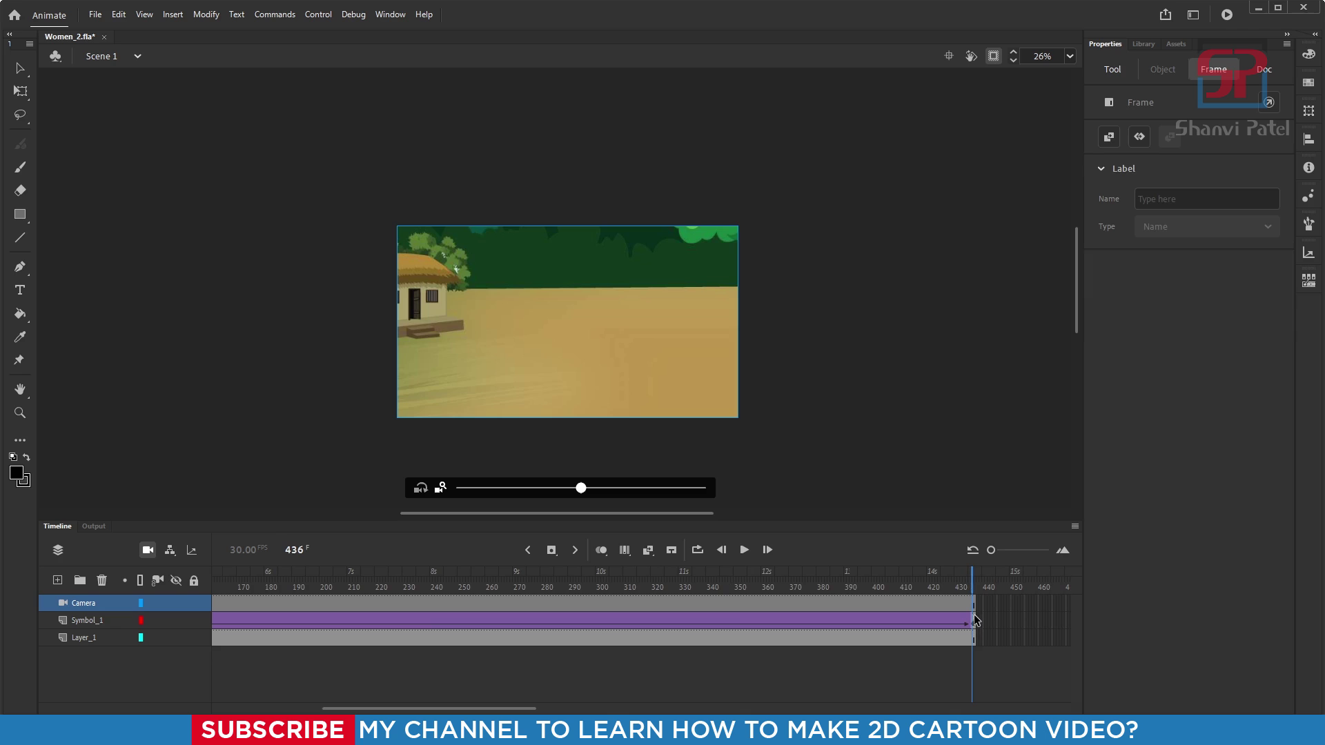
right_click(930, 607)
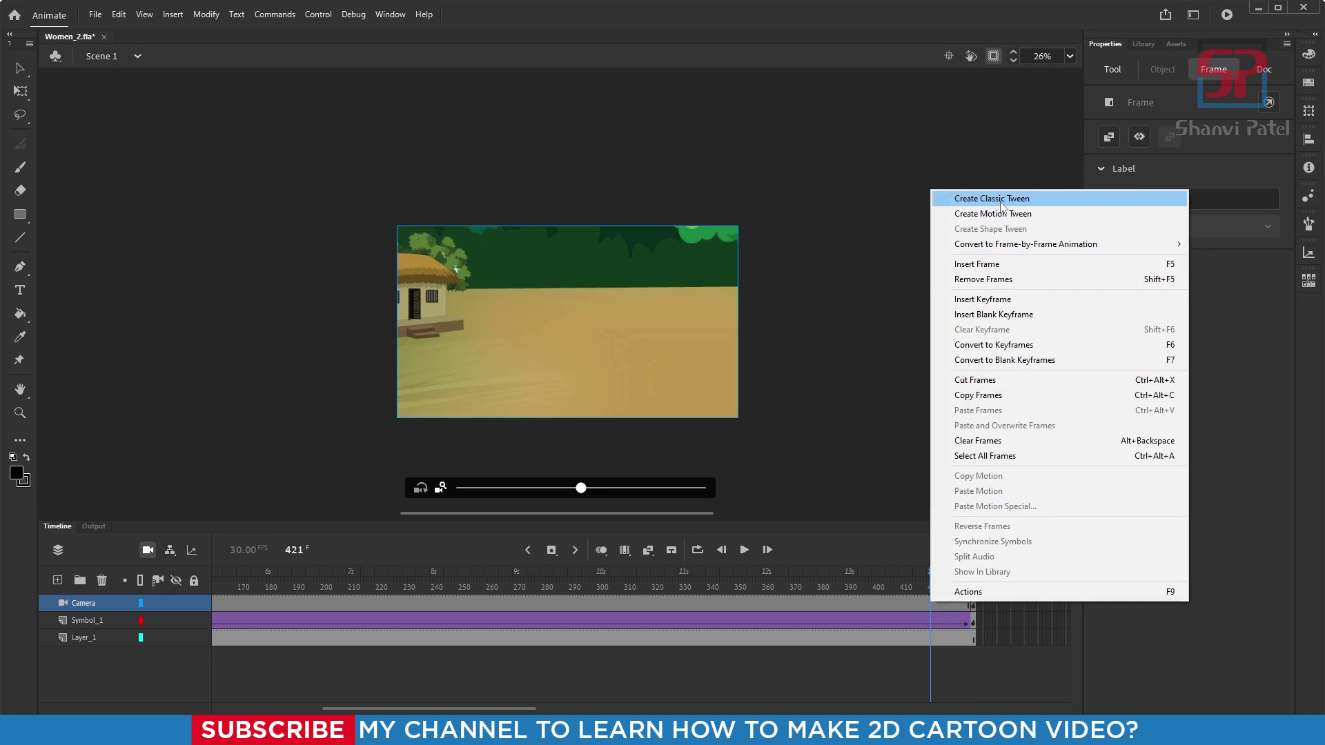
left_click(1003, 202)
Step: At frame 436, pan the camera to X 1348 and Y -751 onto the woman, with content outside the stage clipped again
left_click_drag(936, 578, 974, 578)
left_click(992, 58)
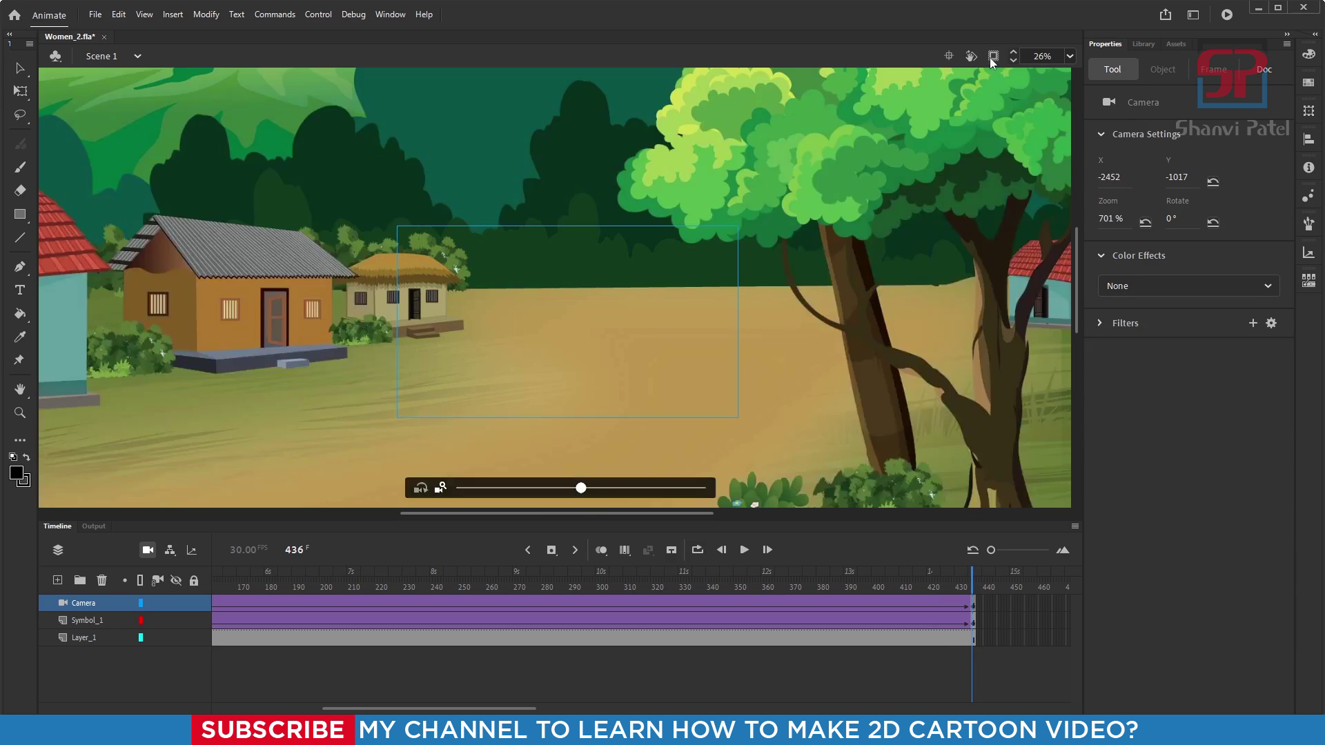
scroll(594, 312, "down", 3)
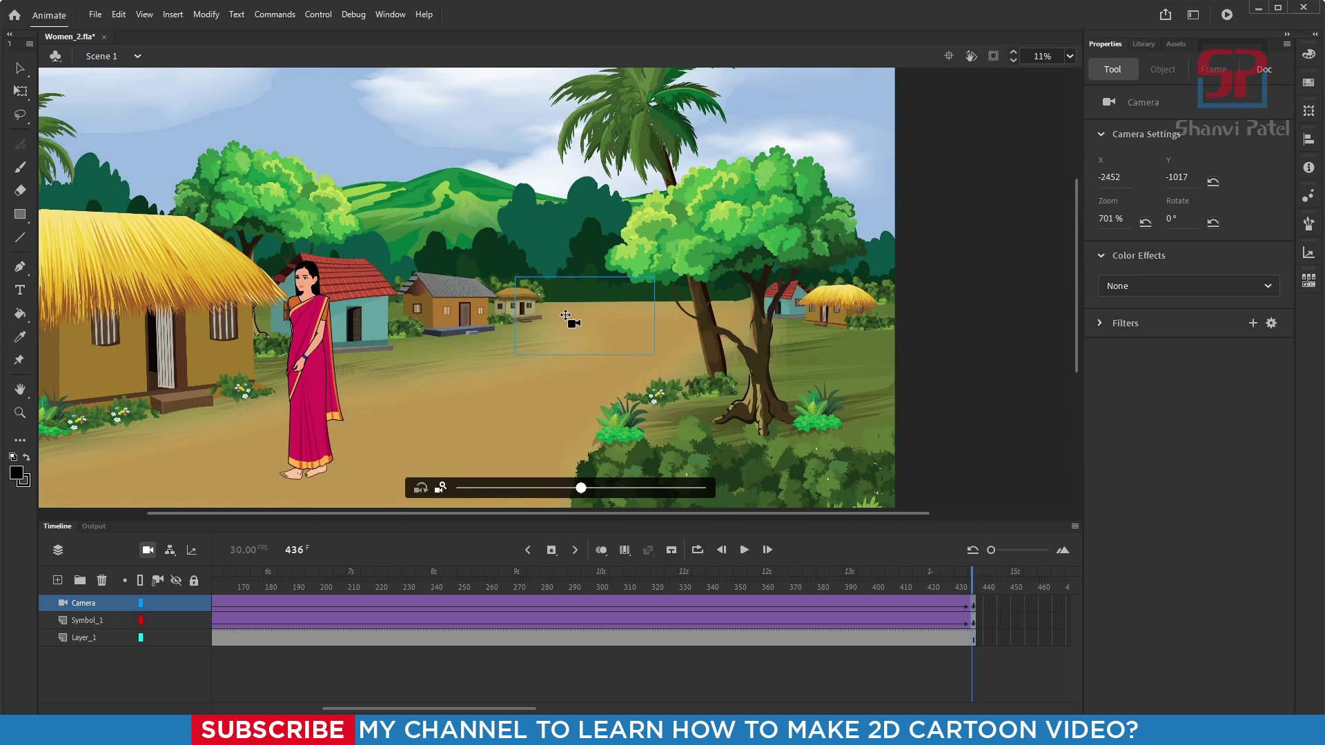
left_click_drag(550, 328, 321, 290)
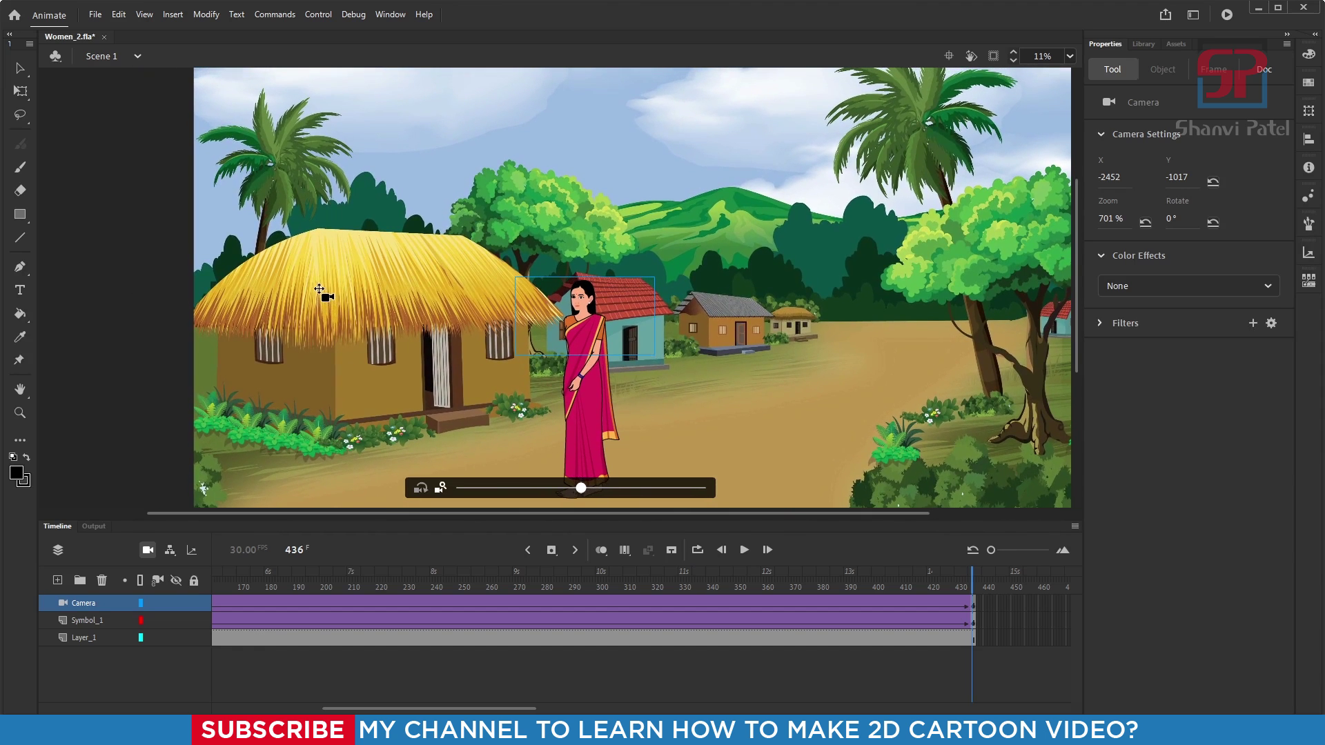
scroll(527, 335, "up", 2)
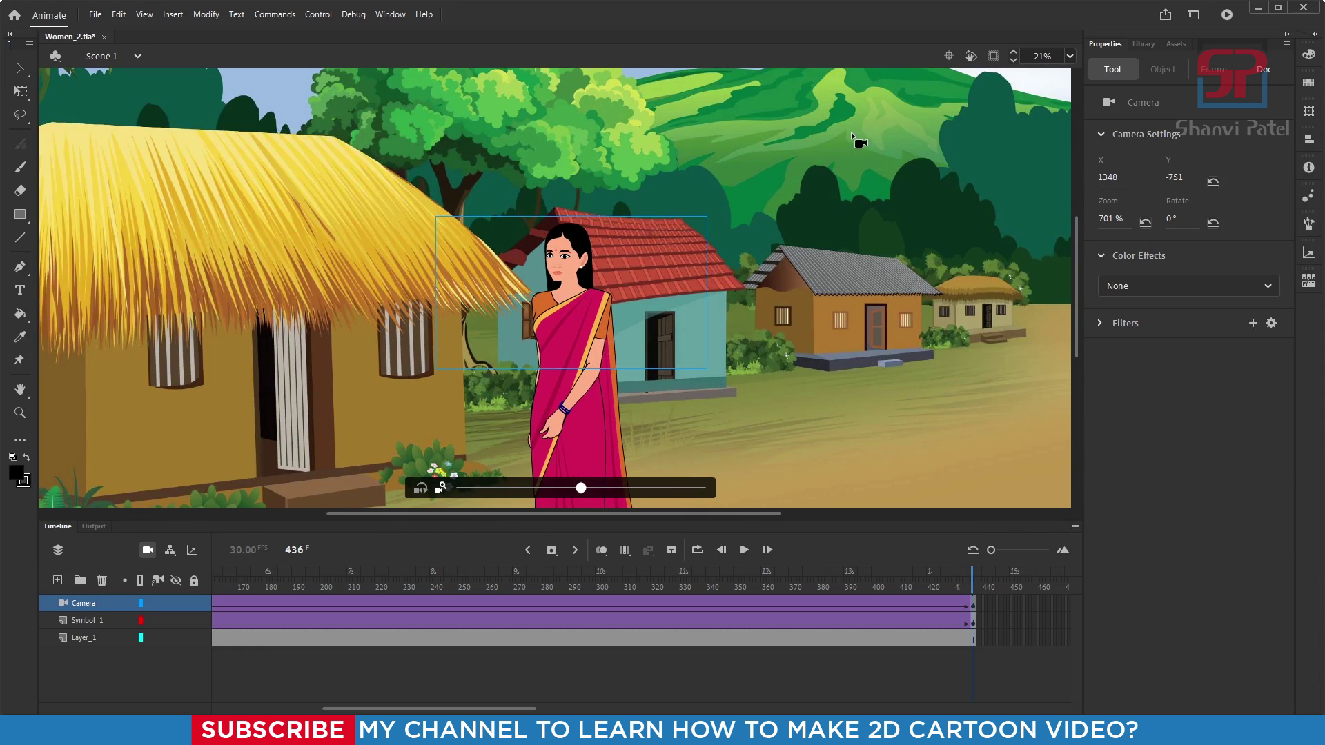
left_click(992, 58)
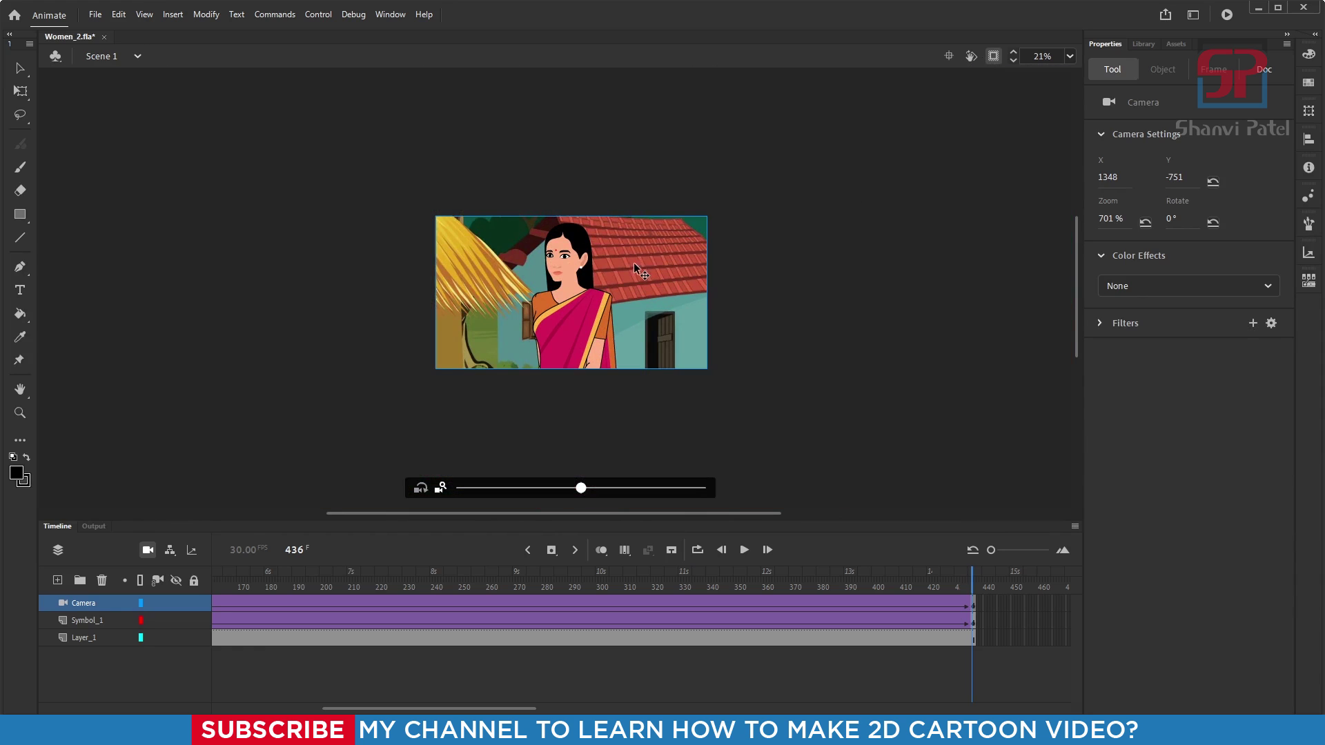
Step: Return to frame 1 and play the animation to check how the camera follows the woman
scroll(634, 268, "down", 2)
left_click_drag(562, 586, 64, 593)
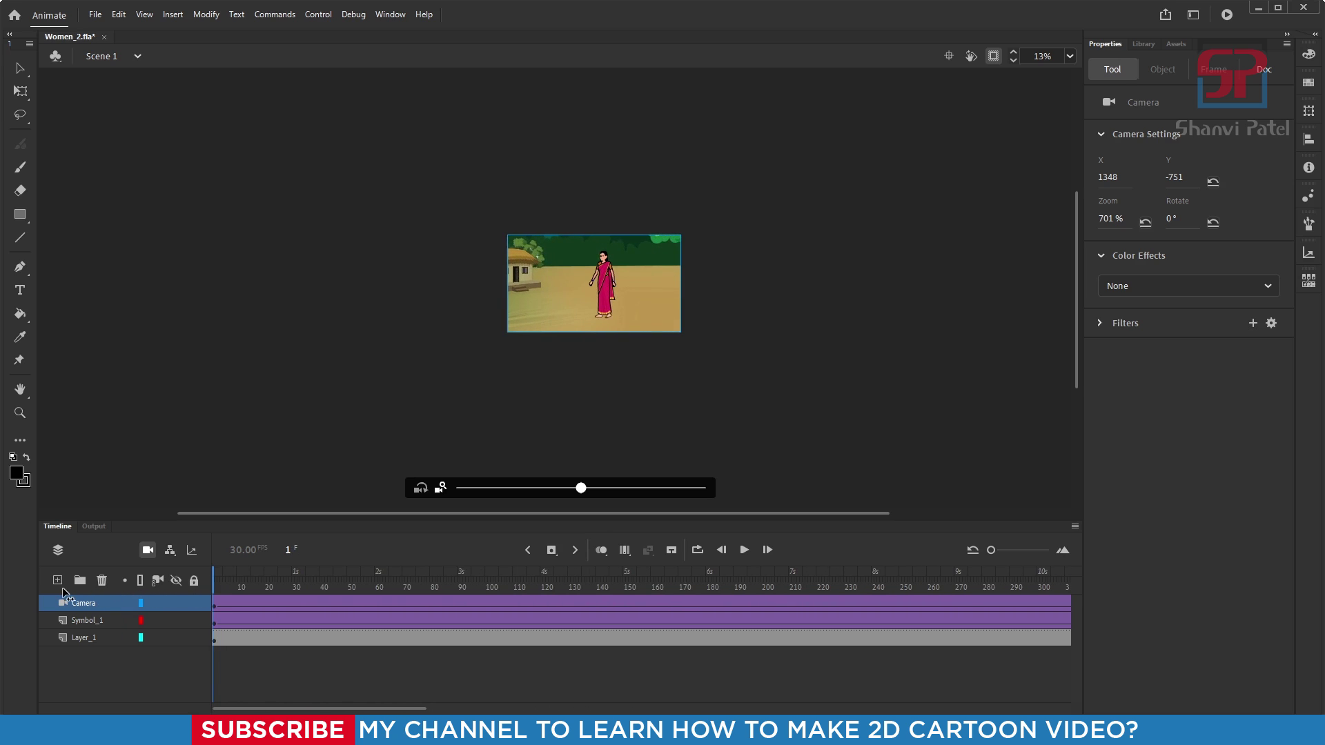
scroll(574, 272, "up", 5)
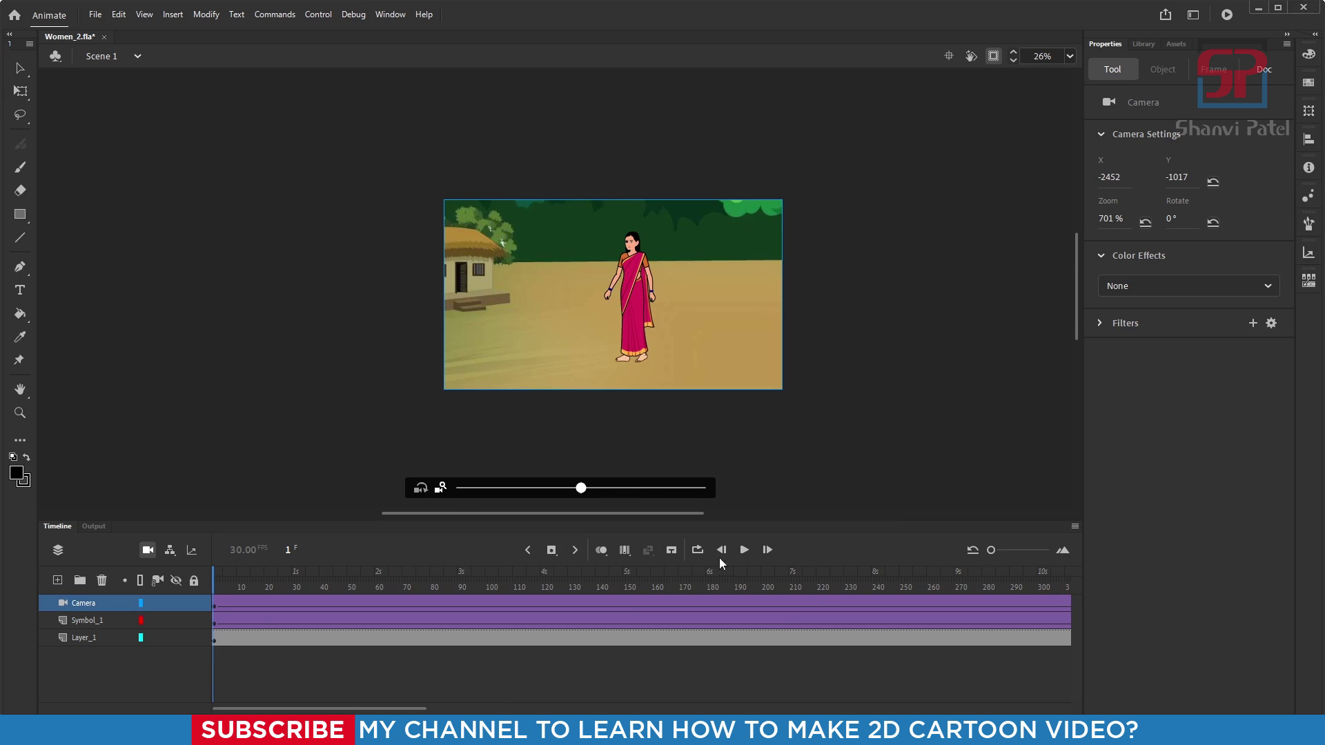
left_click(744, 550)
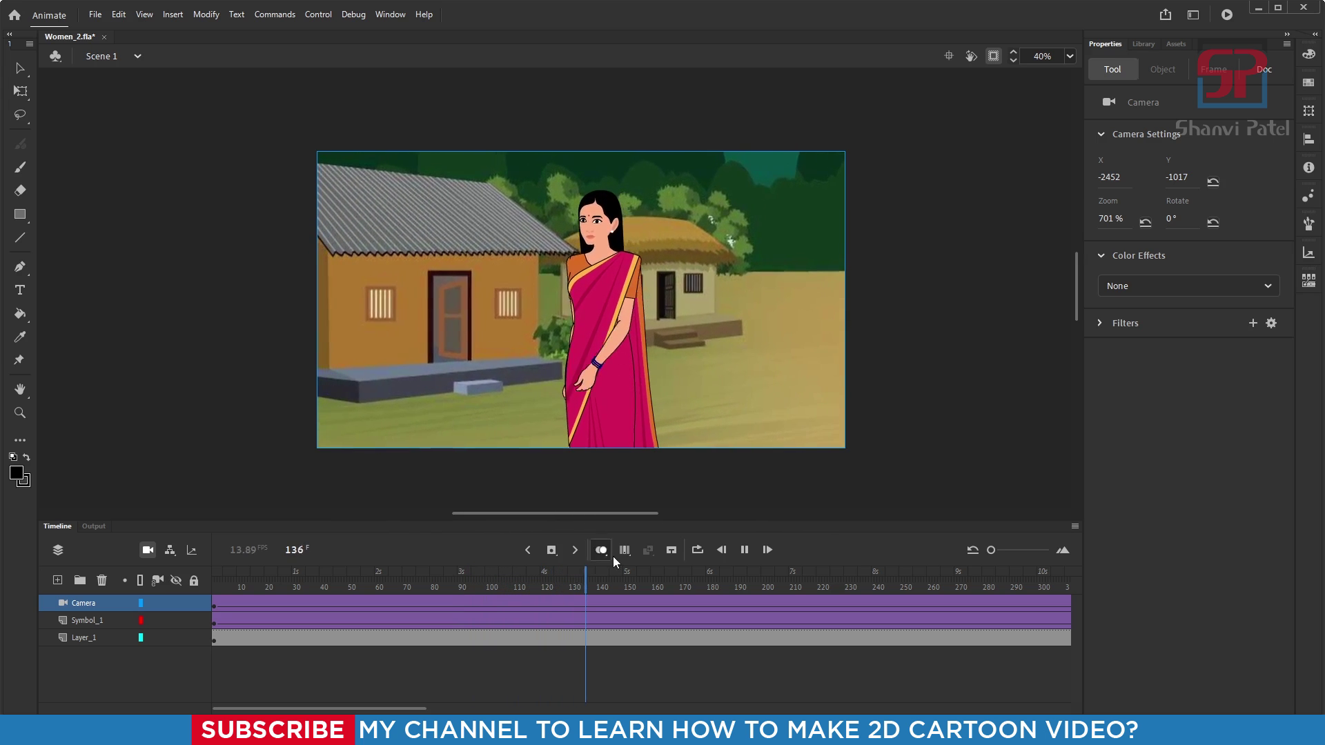
left_click(629, 578)
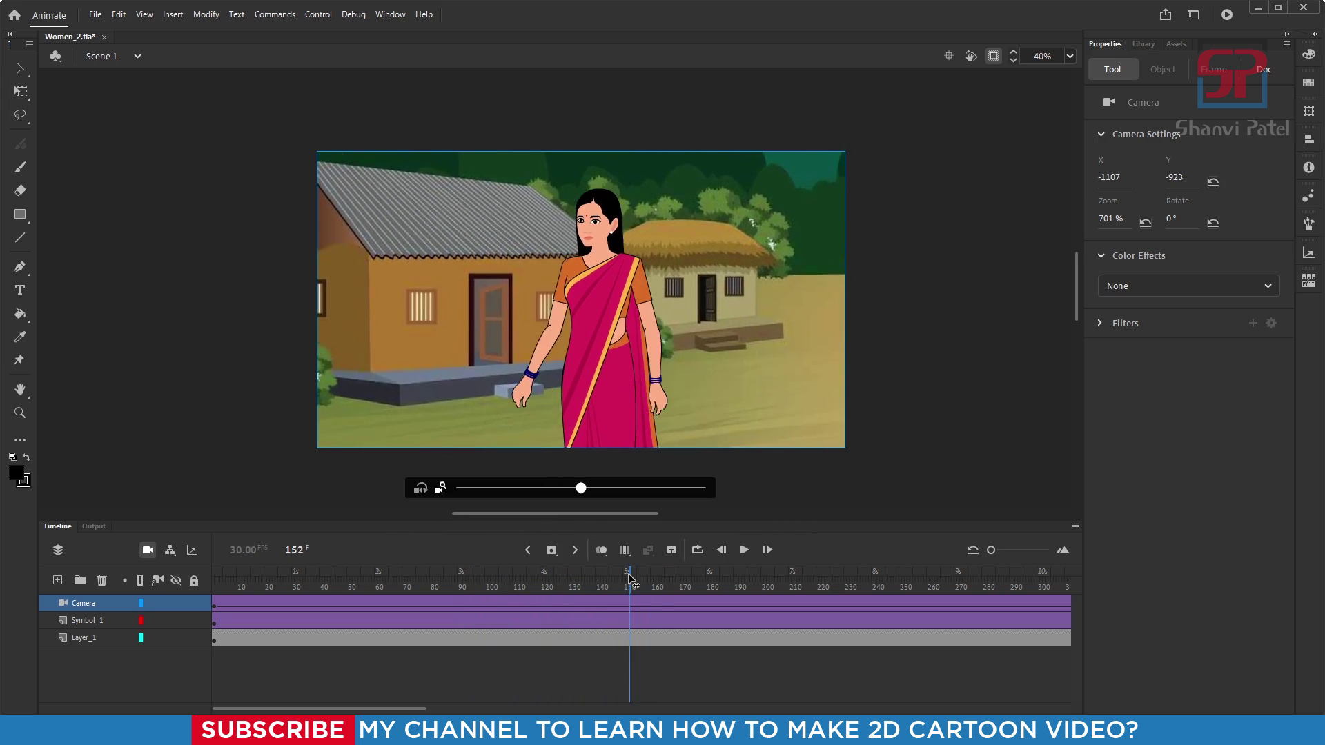
Step: Insert a camera keyframe at frame 211 and zoom the camera out there to show more of the woman
left_click_drag(629, 579, 792, 578)
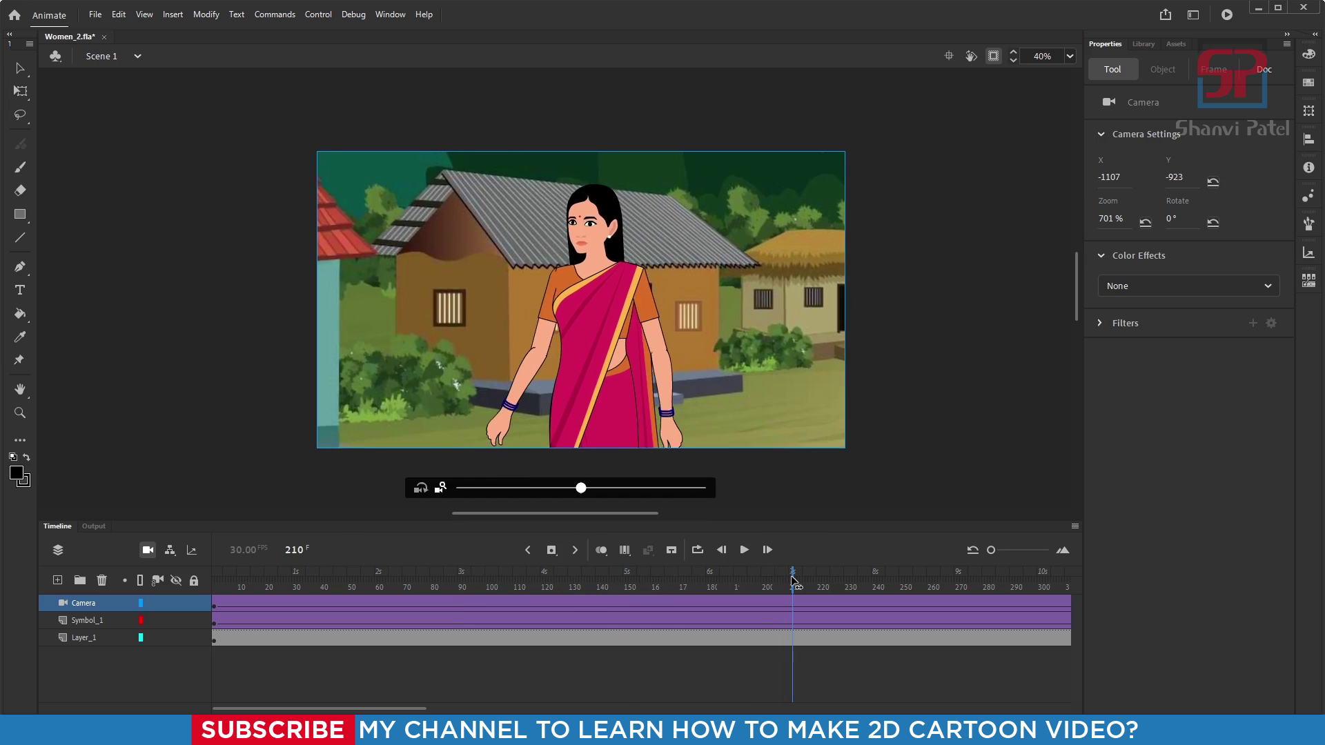
scroll(625, 290, "down", 2)
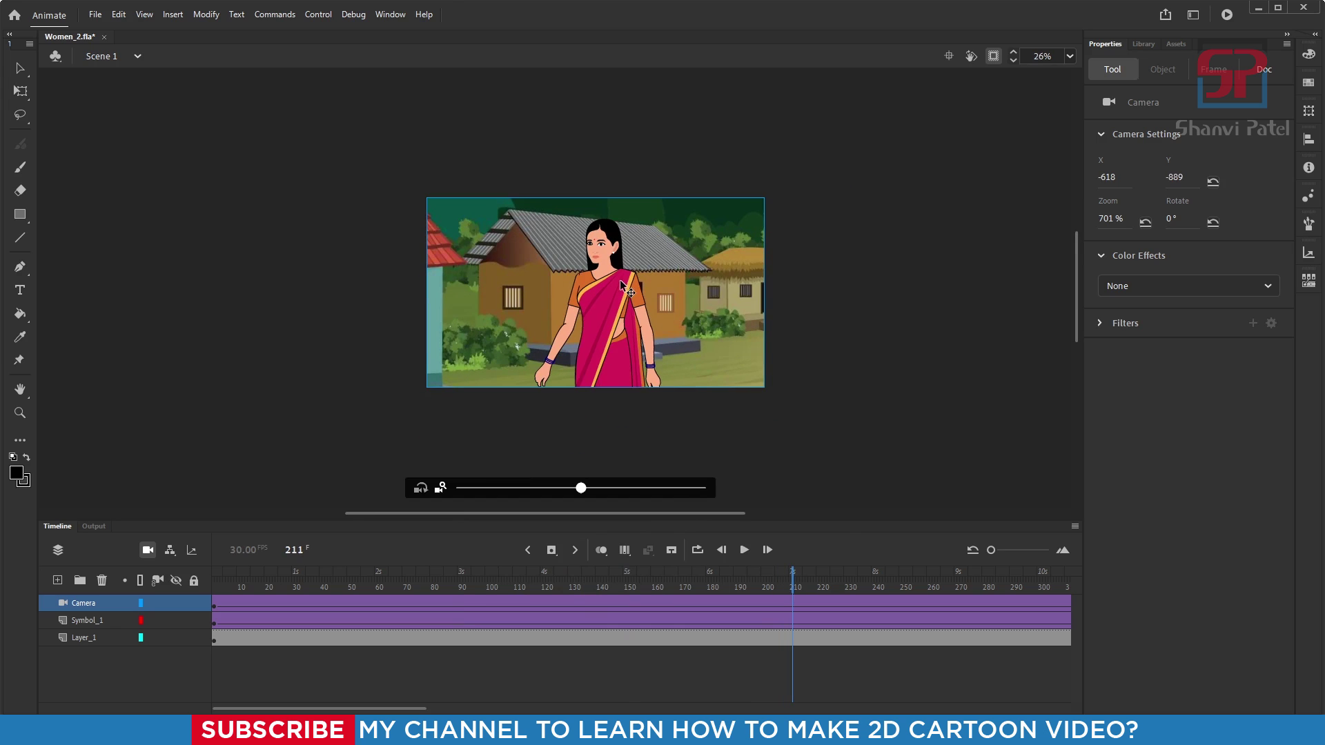
left_click(795, 606)
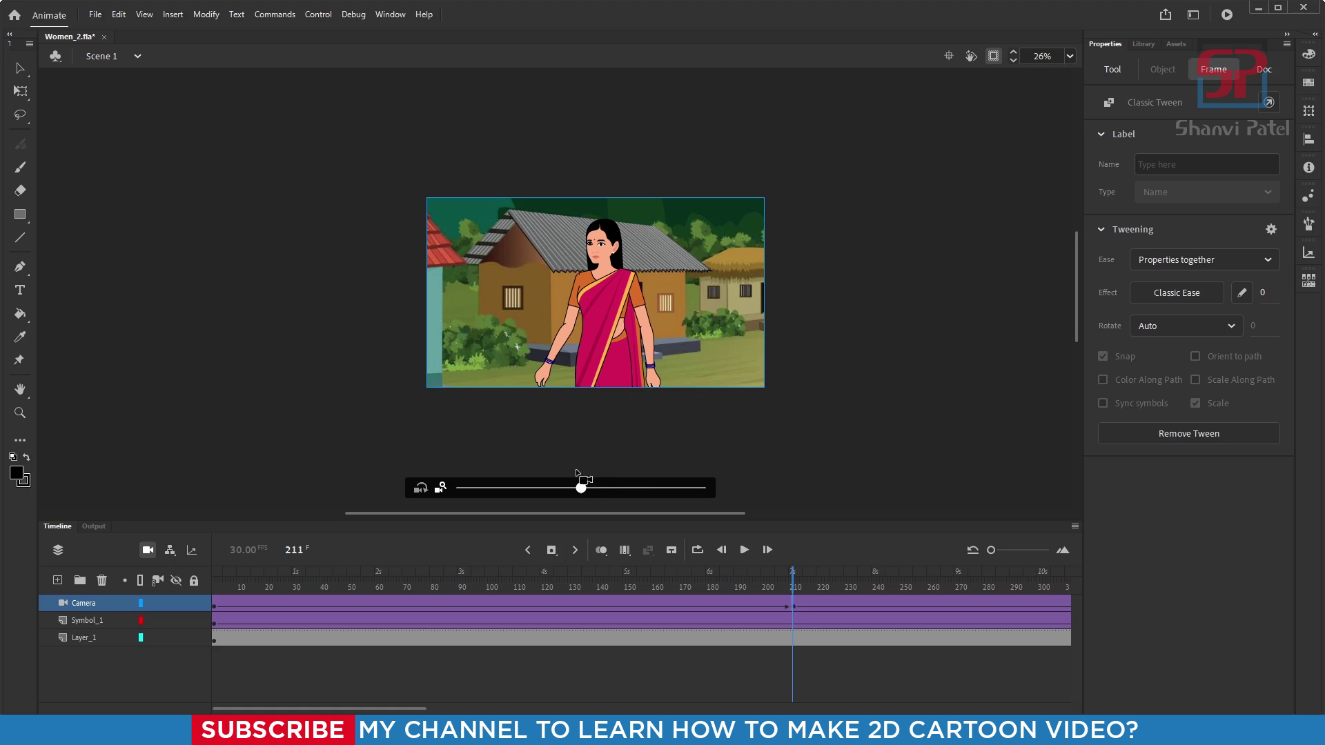
left_click_drag(583, 492, 464, 488)
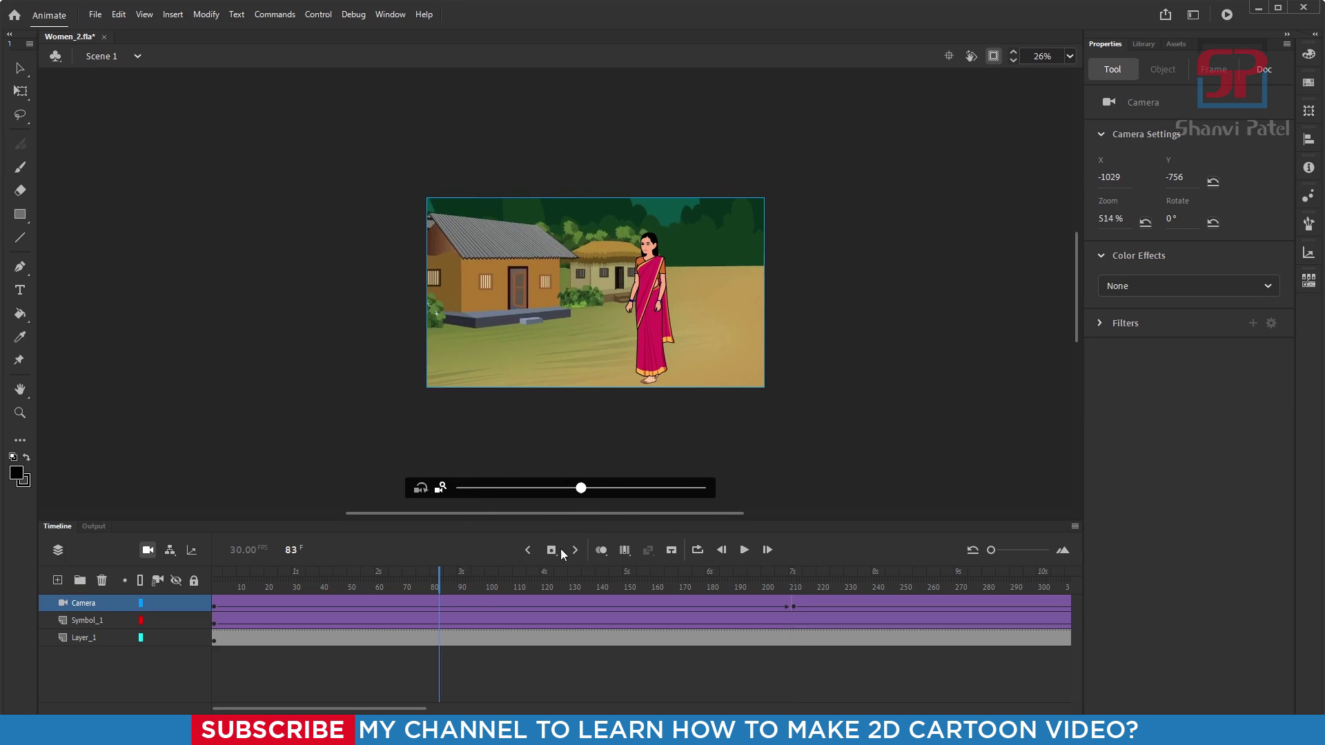
Step: Play the animation, and at frame 437 zoom the camera out to 373%
left_click(744, 550)
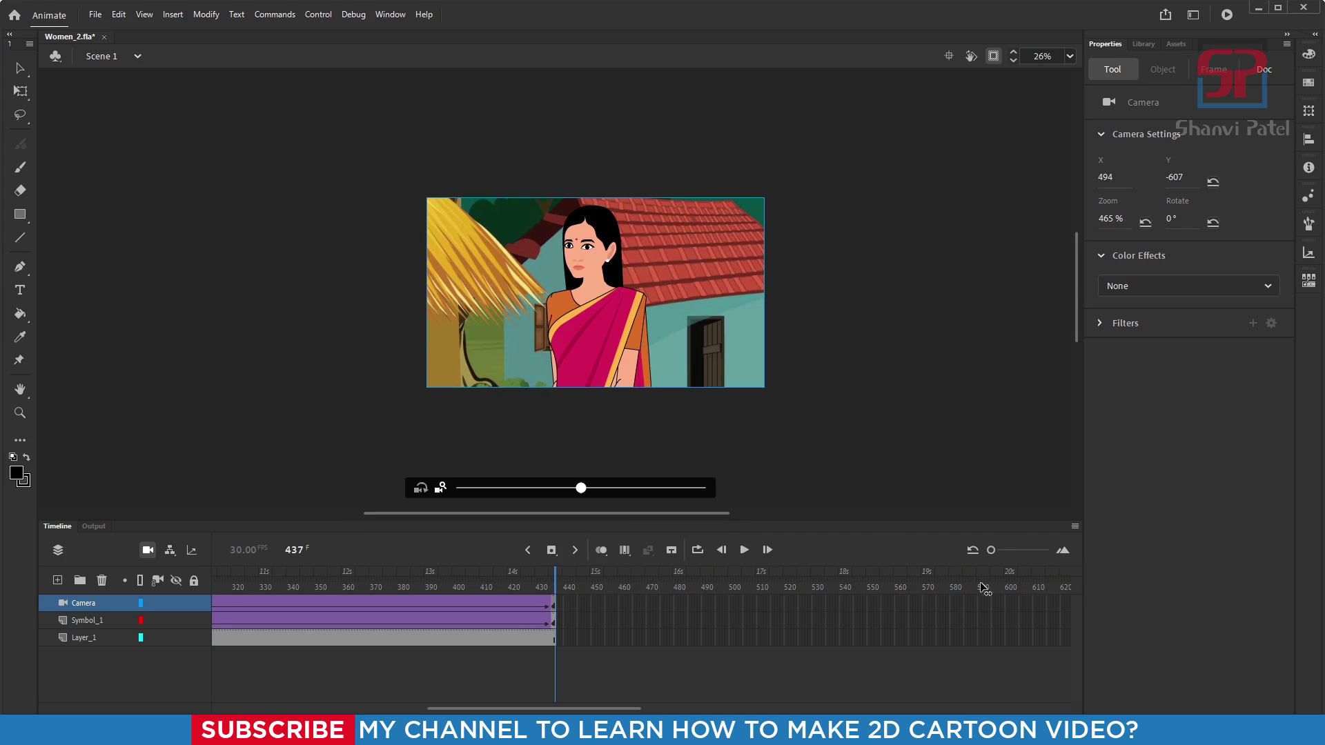
mouse_move(566, 588)
left_mouse_down()
mouse_move(459, 588)
mouse_move(557, 582)
left_mouse_up()
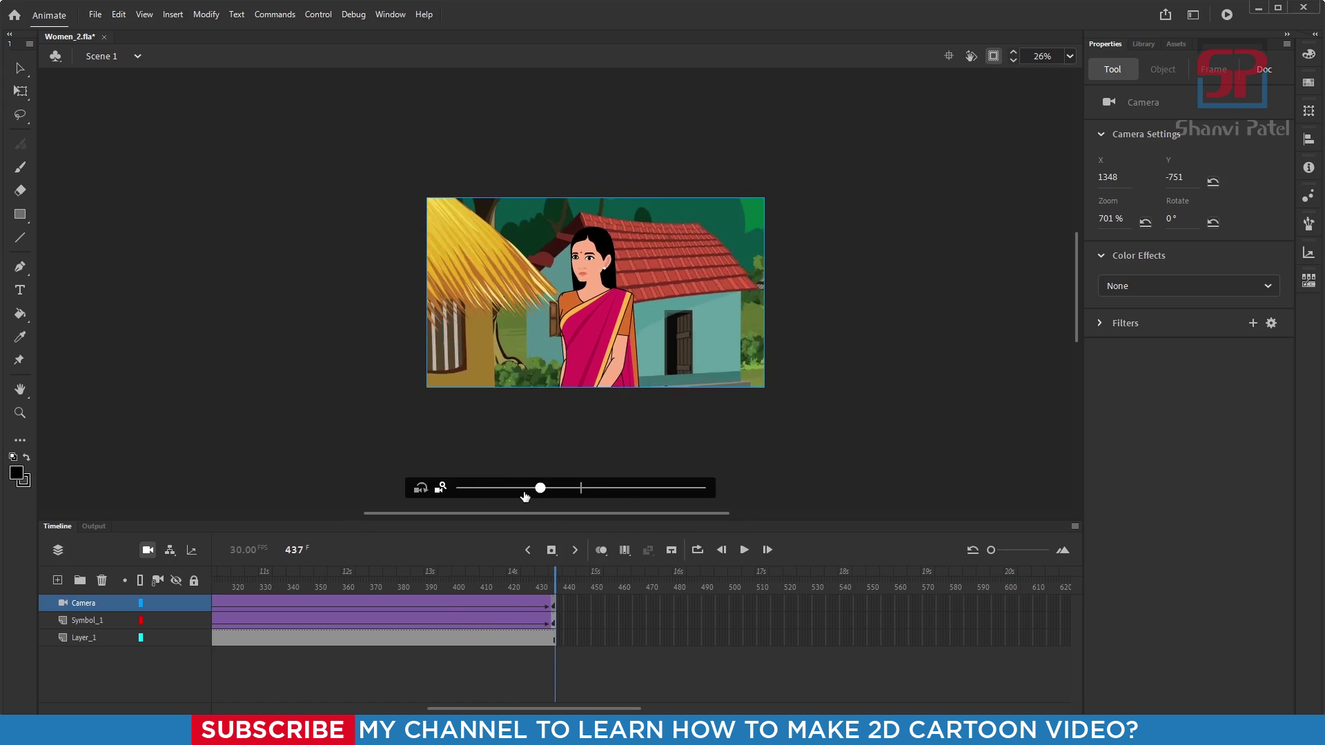
left_click_drag(486, 501, 487, 499)
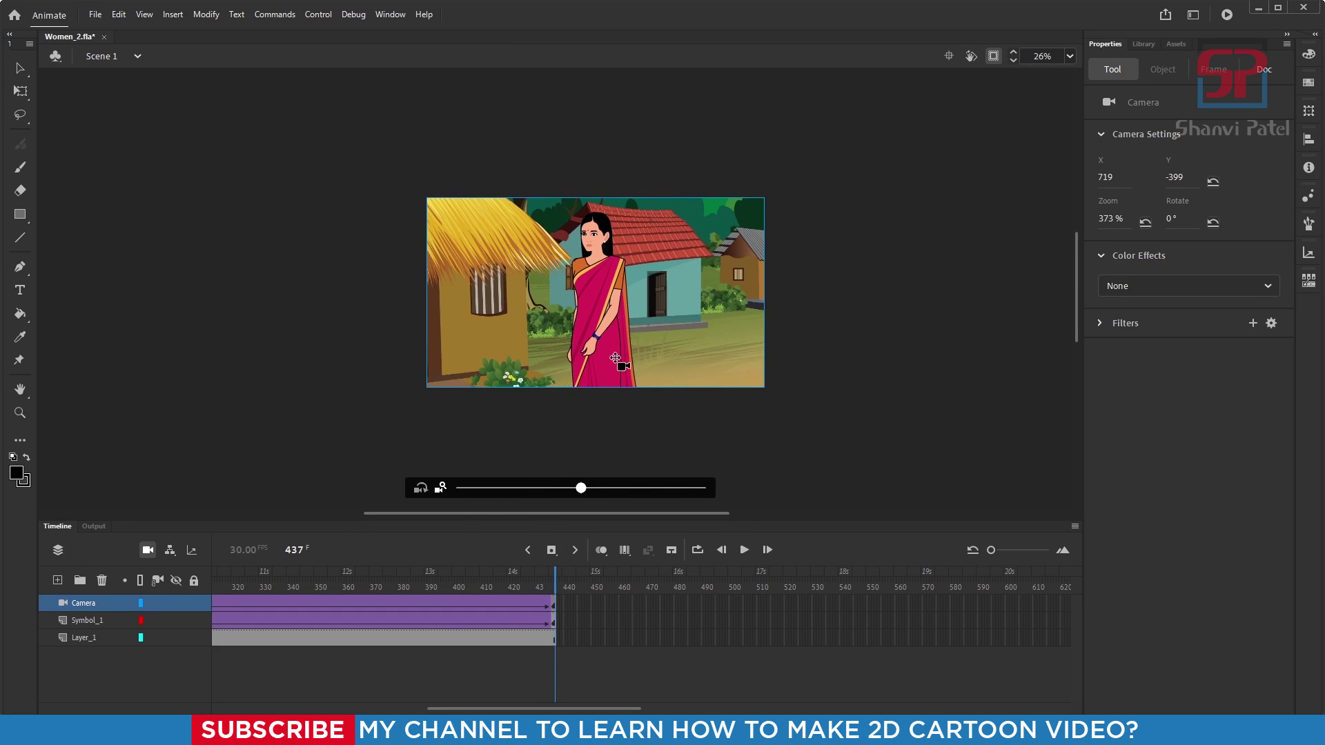
Step: Scrub and play through the animation to review the camera's zoom and pan along the woman's walk
left_click_drag(553, 581, 131, 553)
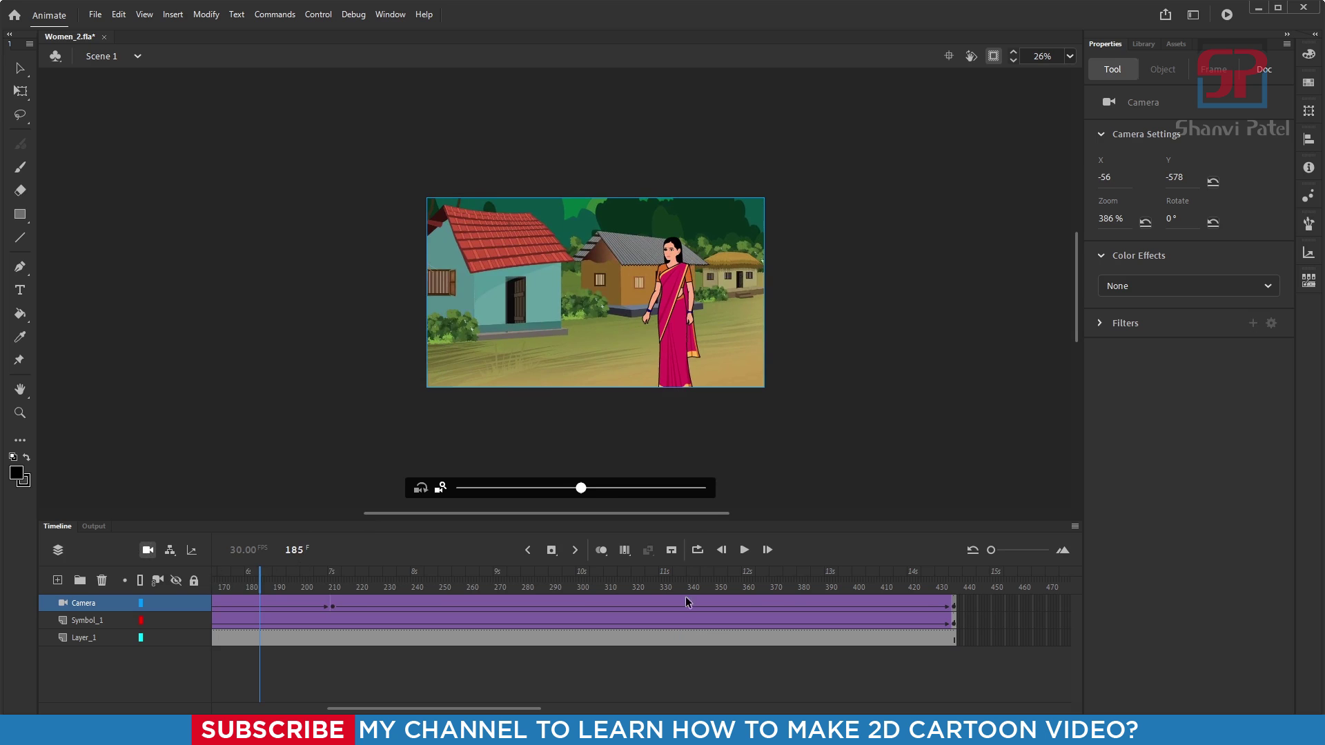
left_click(745, 550)
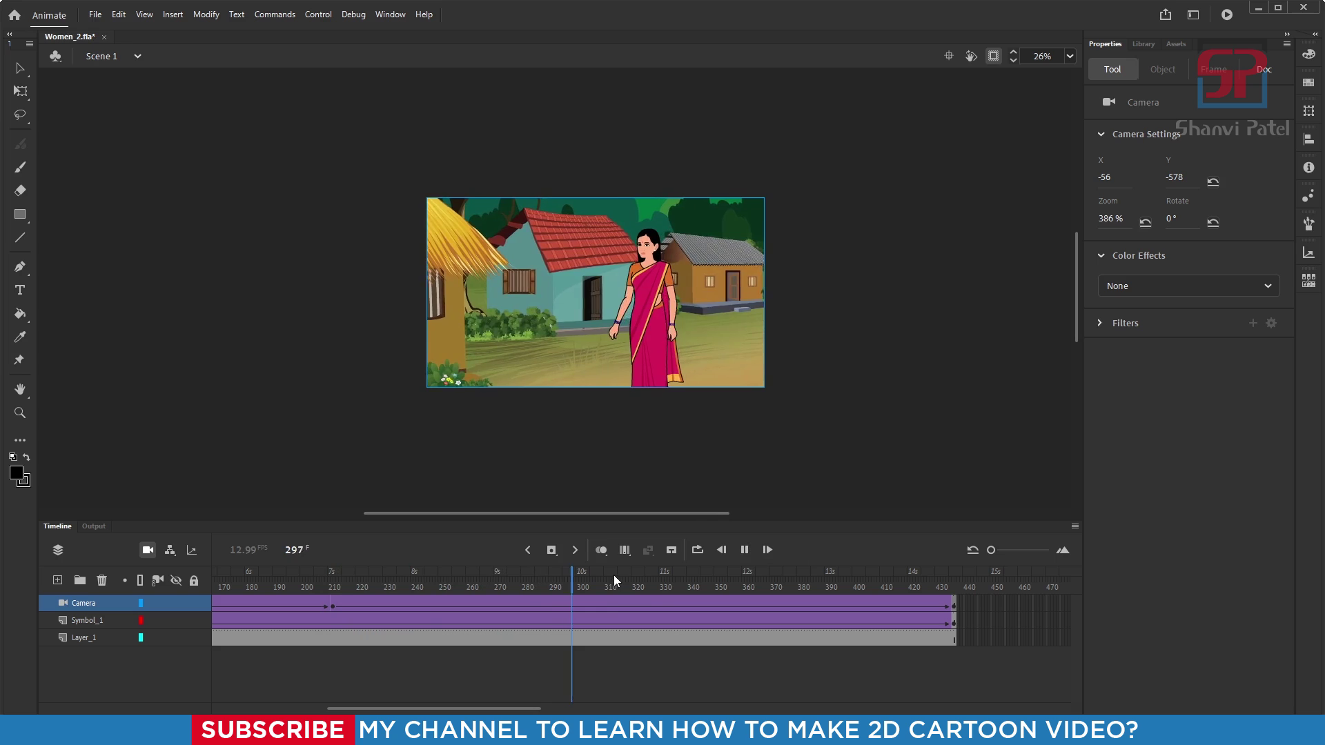
left_click(763, 587)
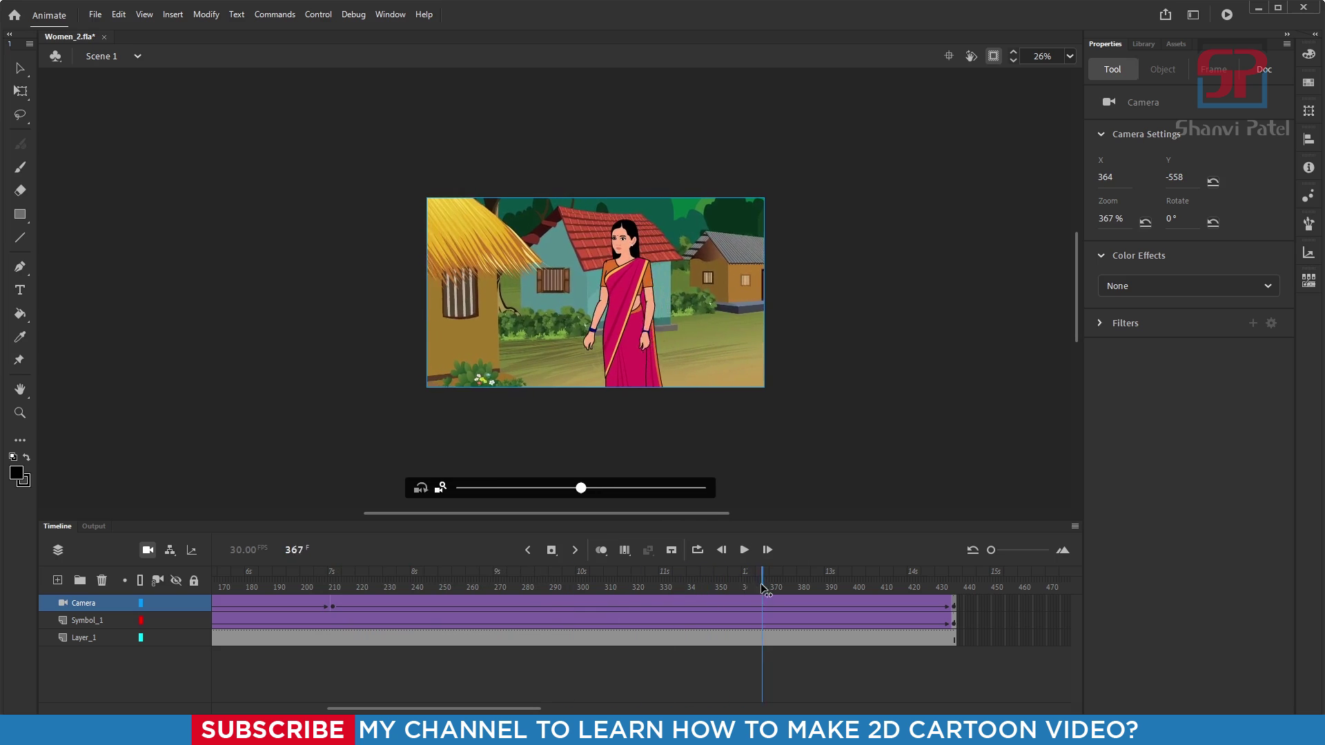
left_click_drag(762, 587, 3, 530)
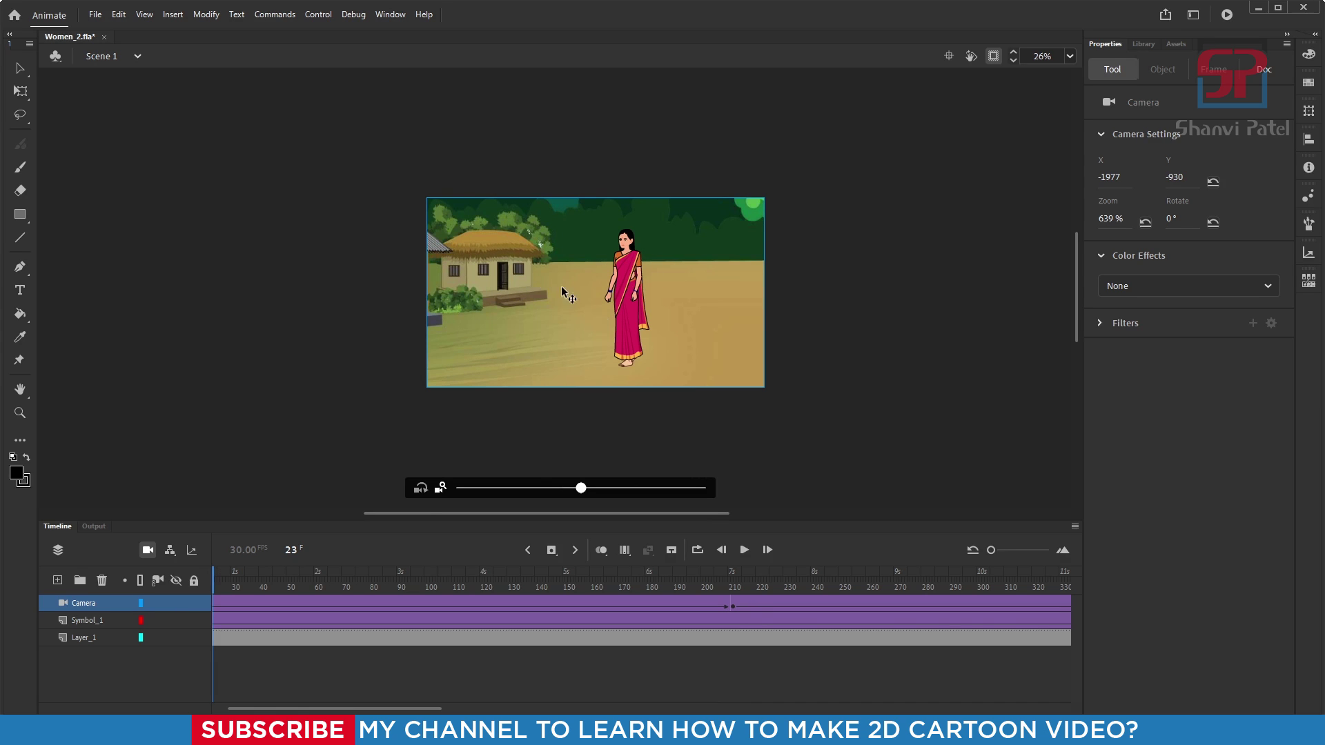
scroll(566, 276, "up", 1)
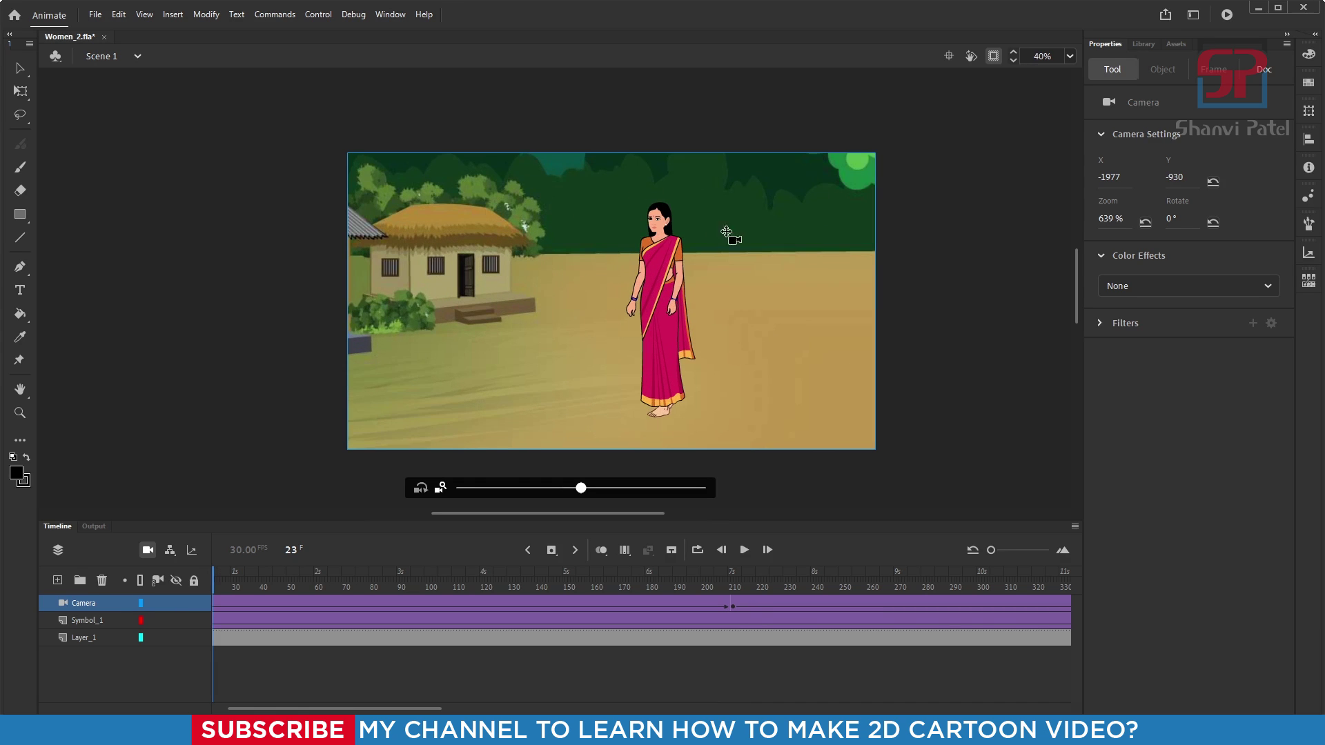
Step: Delete the Camera layer from the timeline
left_click(102, 581)
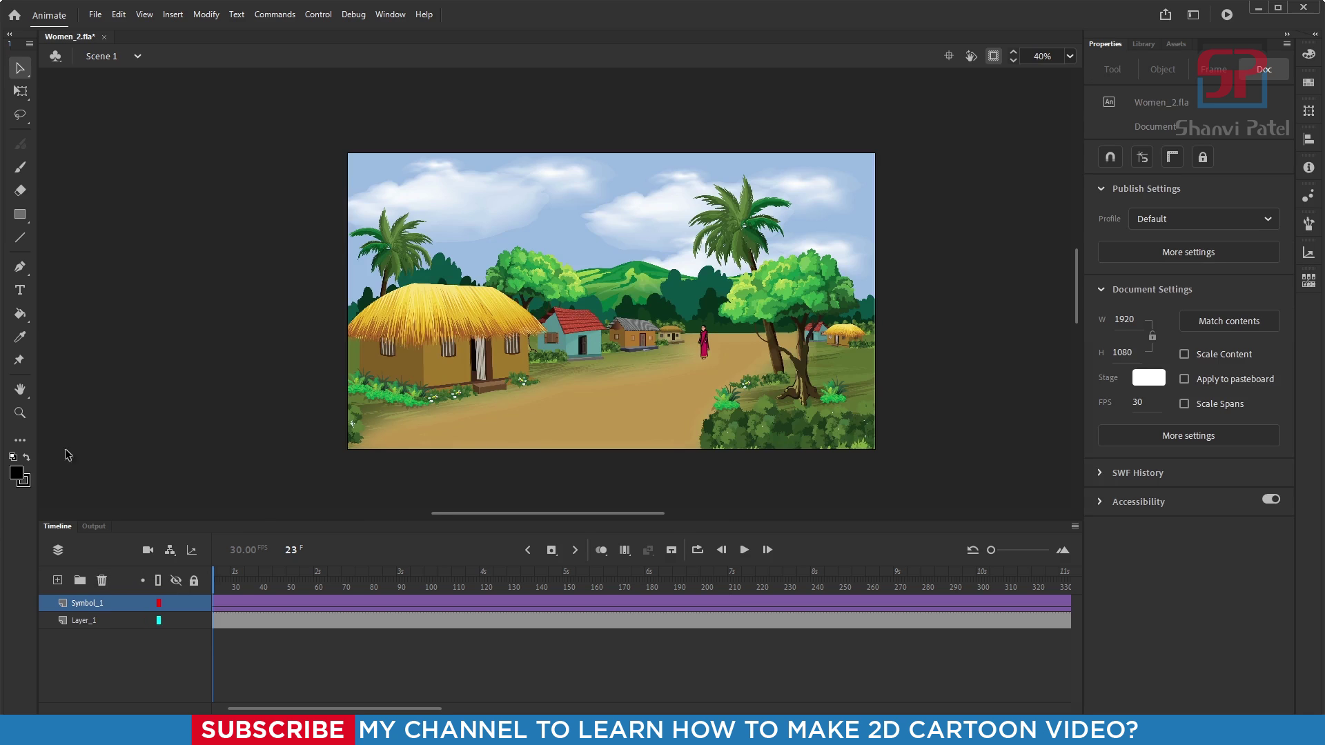
scroll(669, 283, "down", 1)
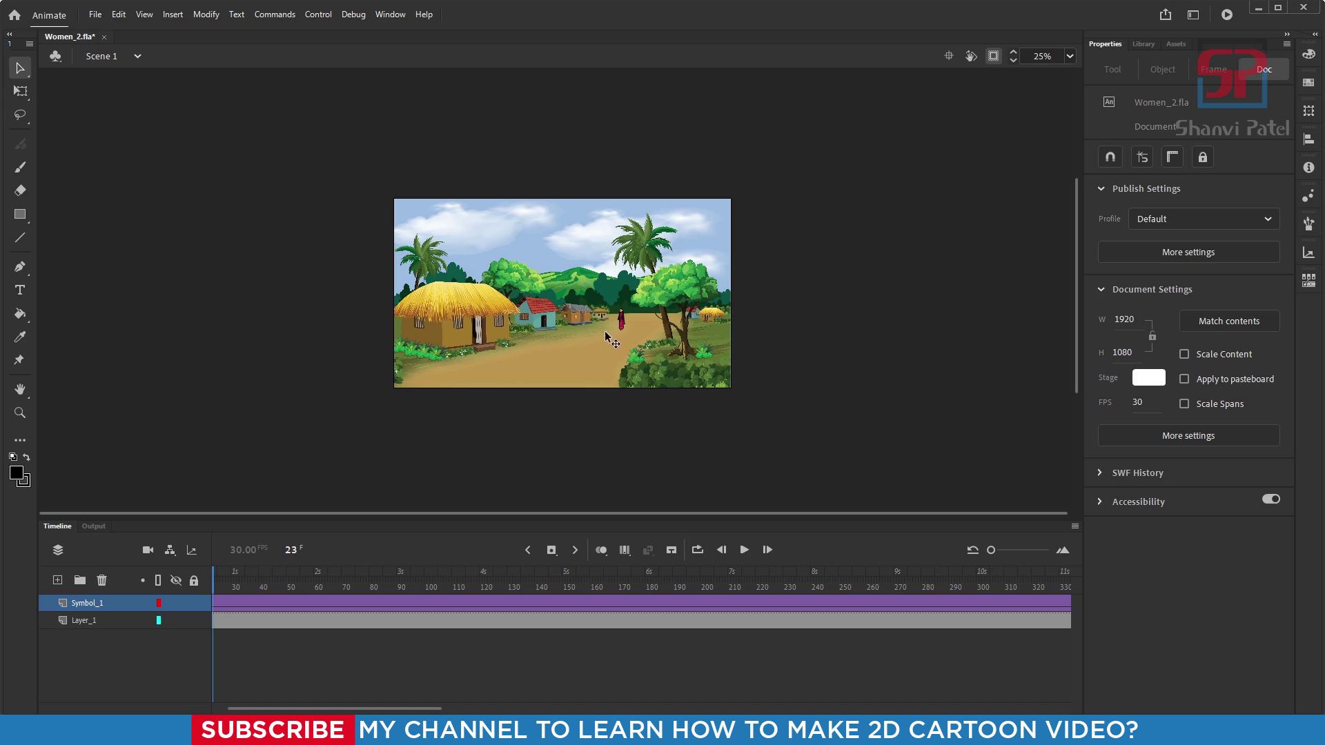
Step: Add a camera, zoom it in to 800% on the woman at frame 1, and switch the camera off
scroll(600, 338, "up", 1)
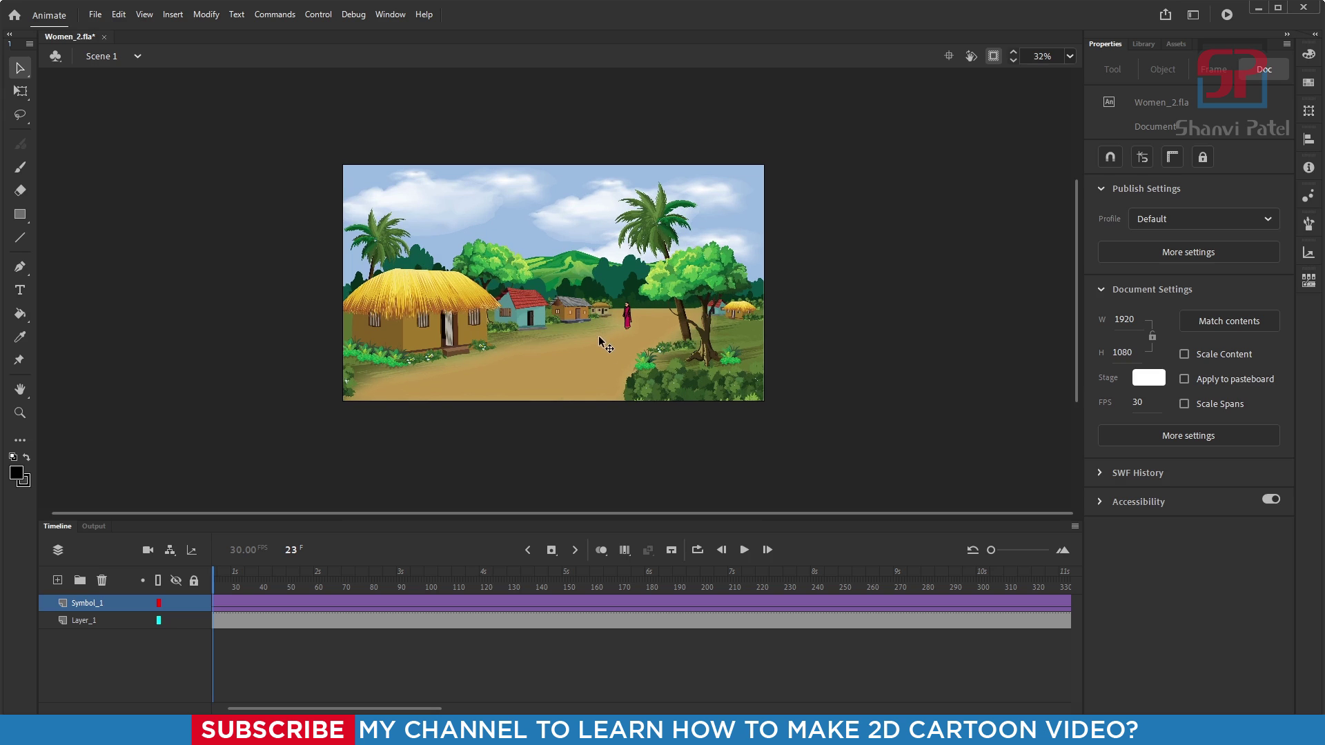
left_click(146, 554)
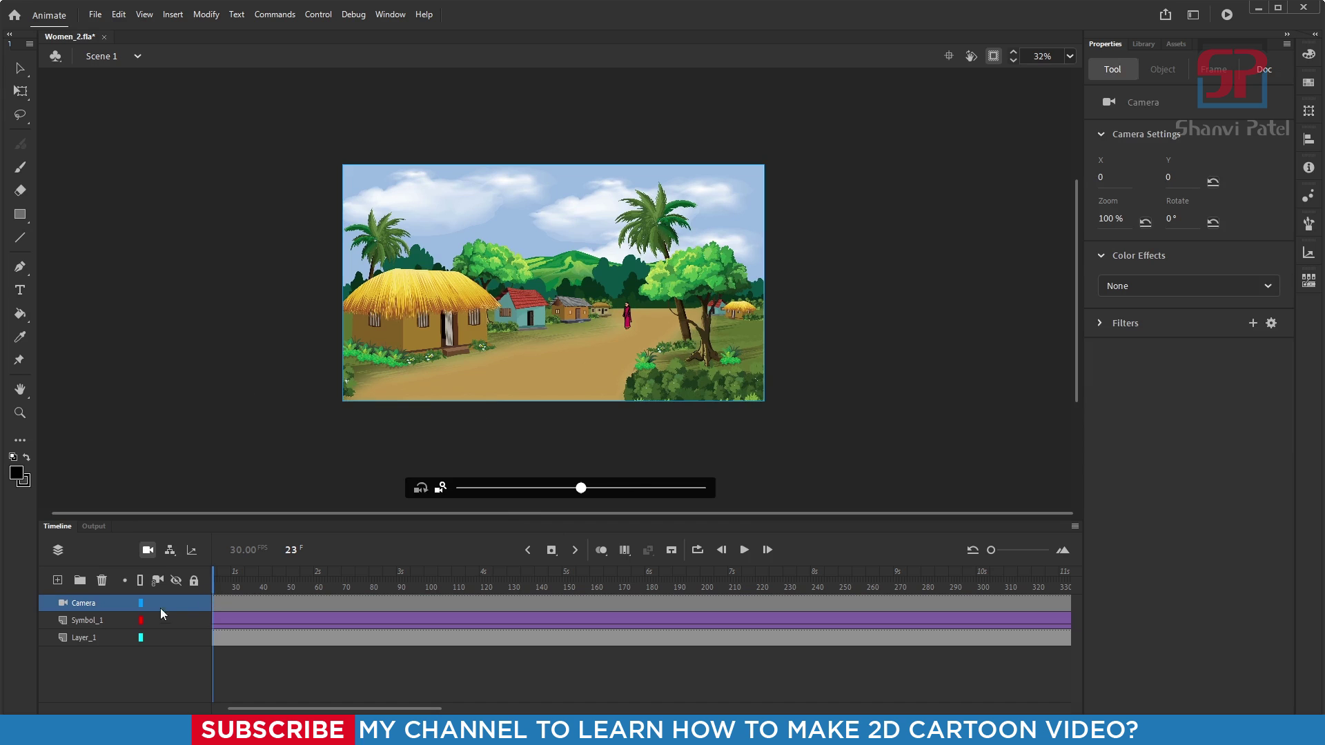
left_click_drag(549, 572, 102, 590)
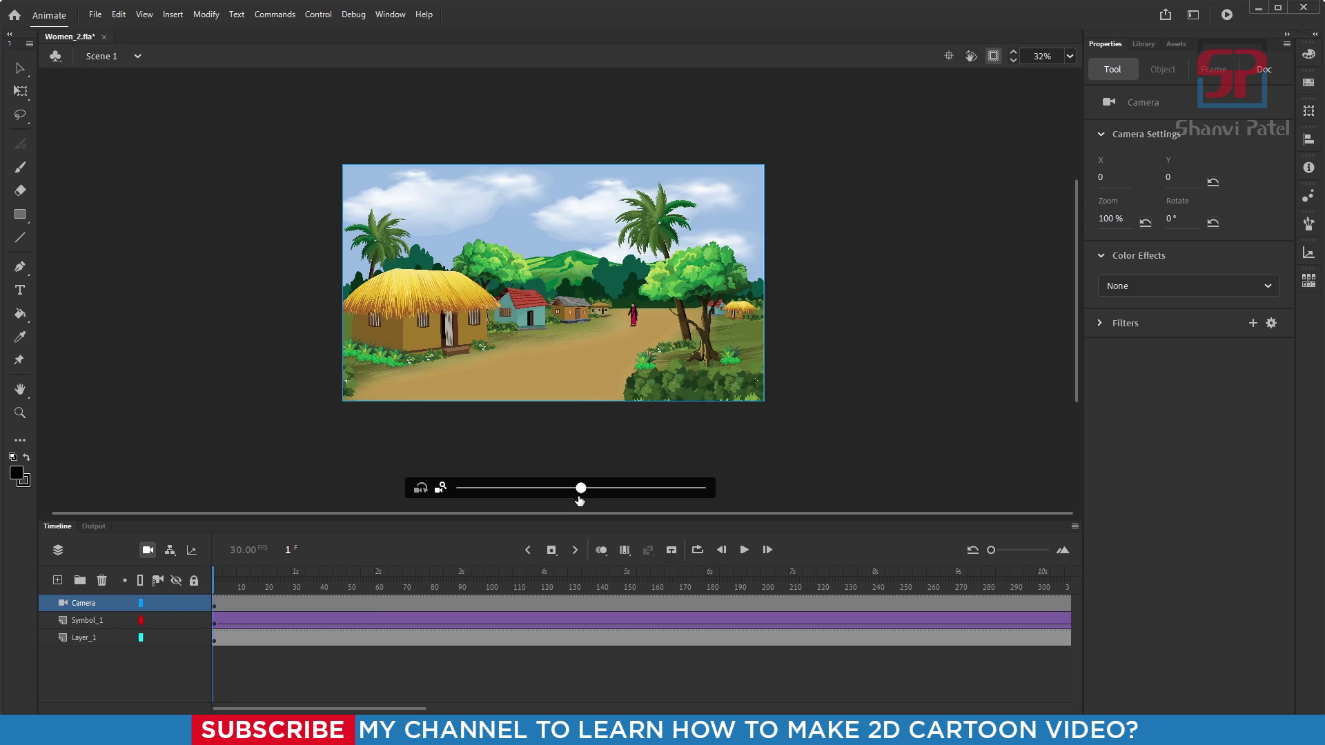
left_click_drag(593, 493, 762, 486)
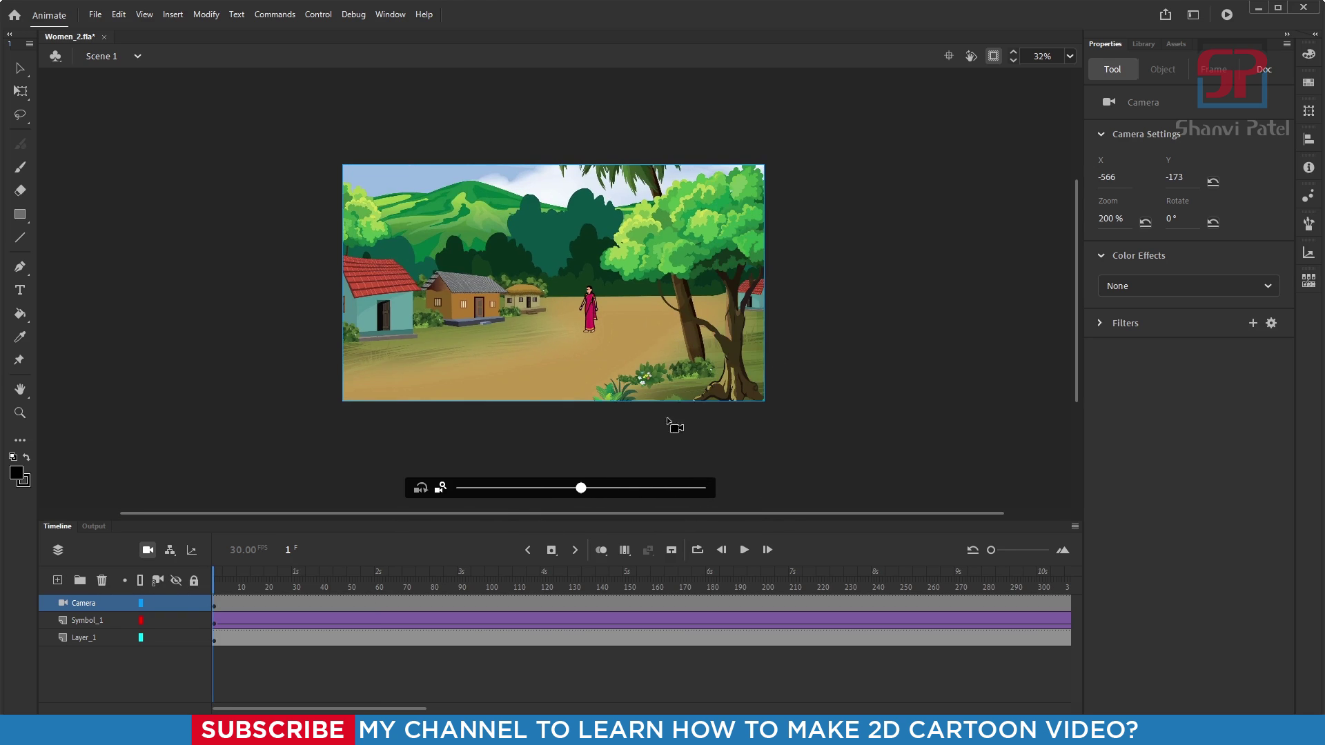
left_click_drag(581, 487, 675, 494)
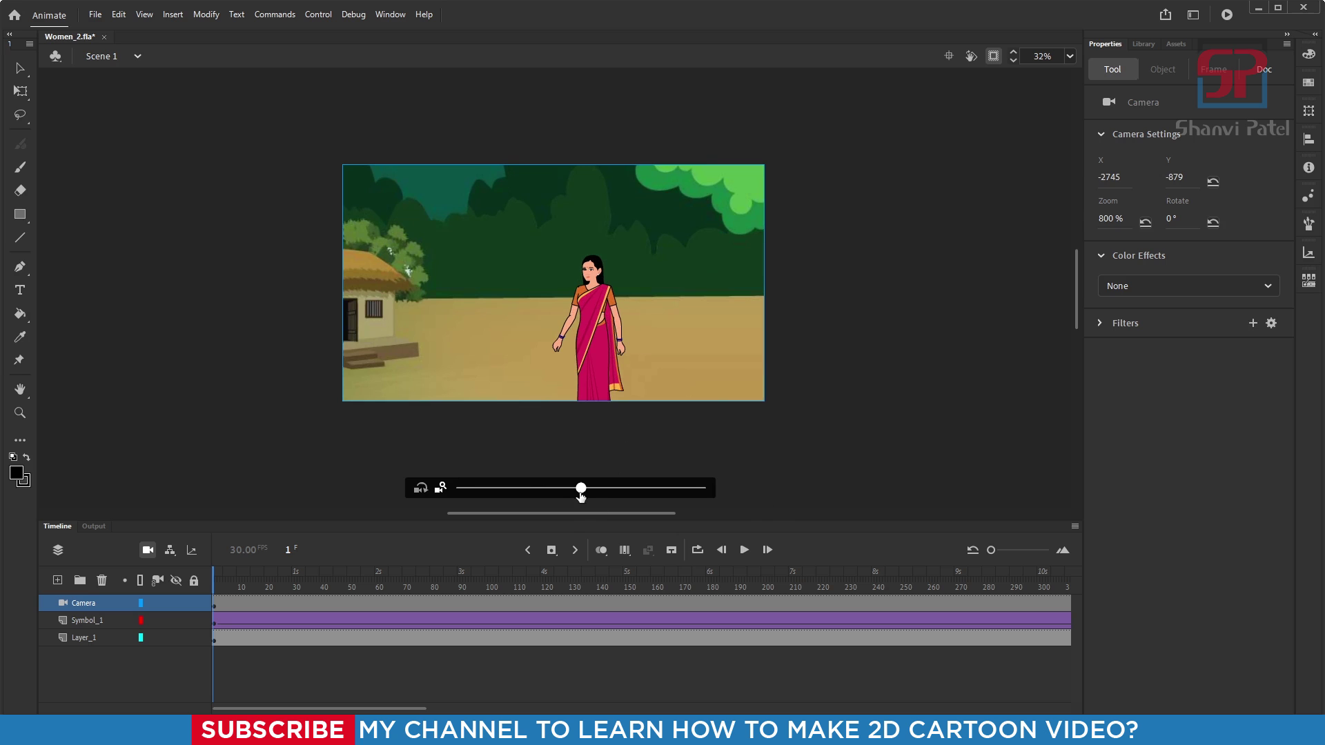
left_click(147, 556)
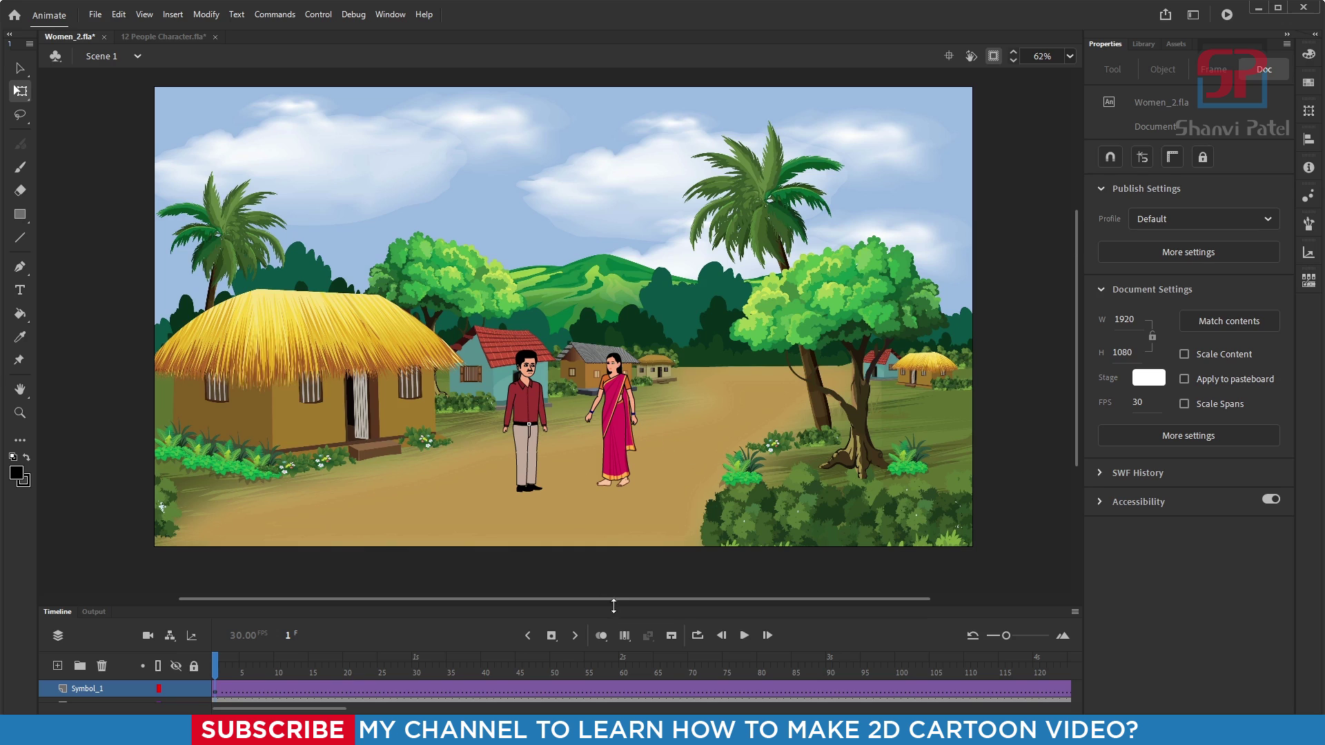
Step: Enlarge the timeline area, enable the camera, and show the content outside the stage
left_click_drag(613, 606, 544, 507)
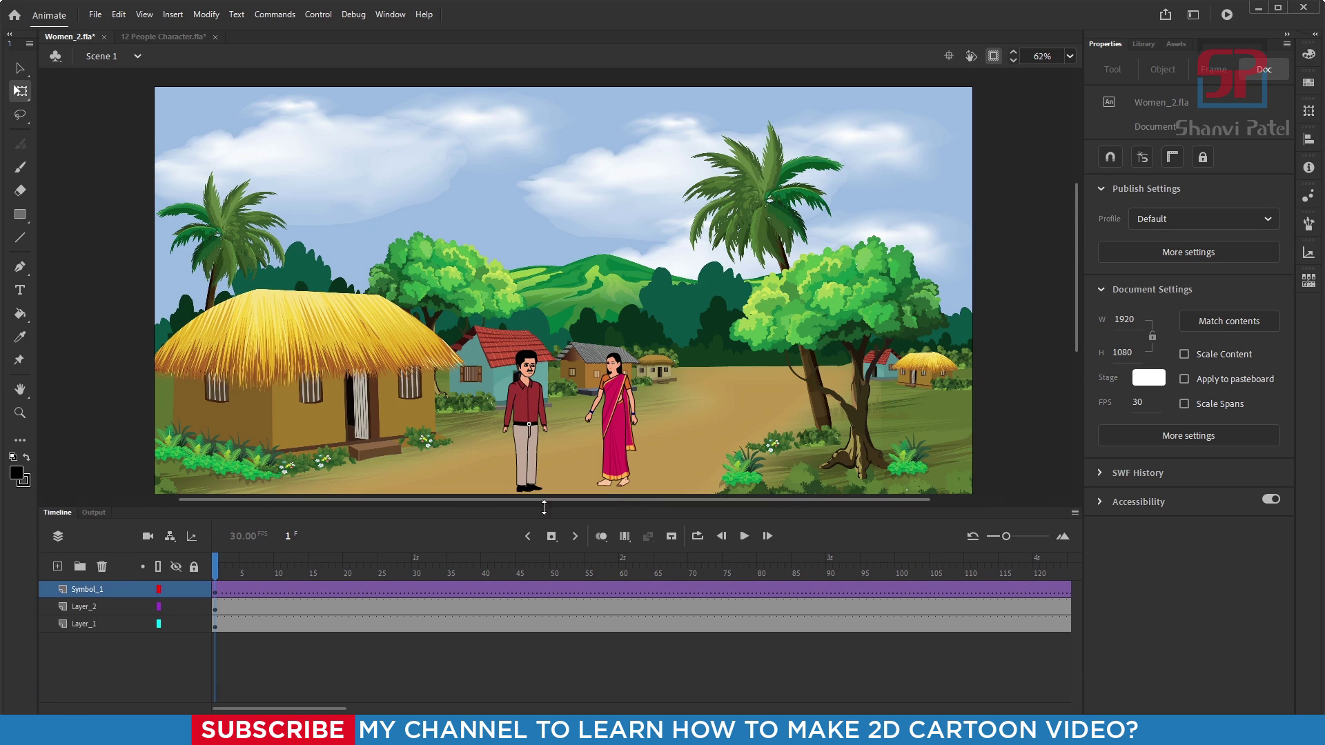
left_click(149, 538)
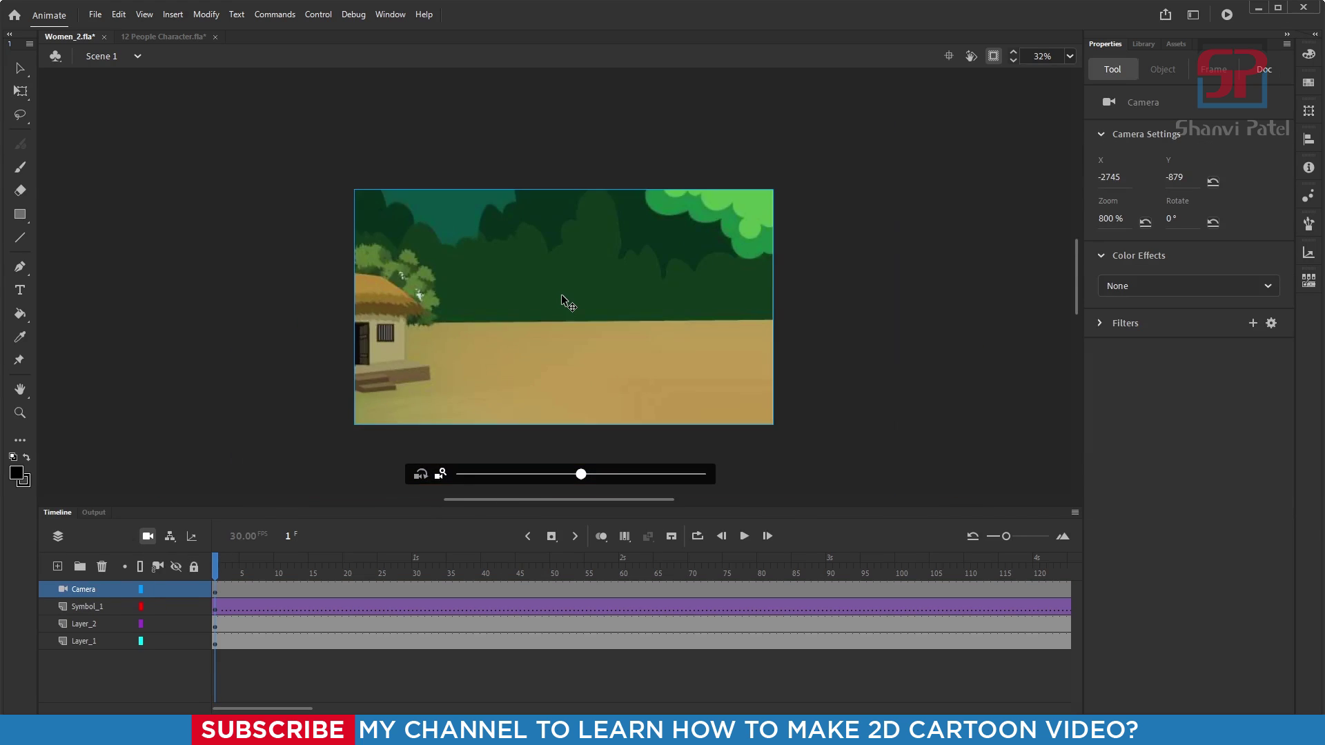
key("ctrl+minus")
key("ctrl+minus")
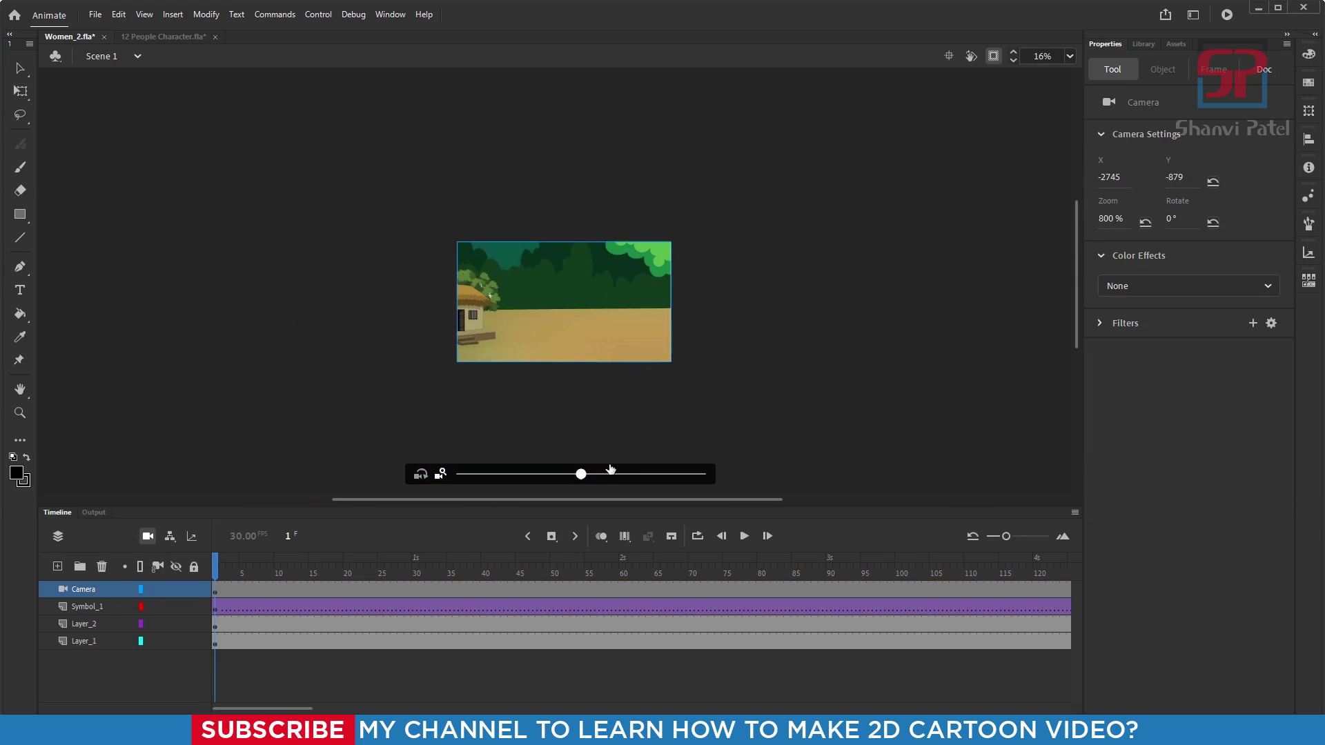
left_click(994, 58)
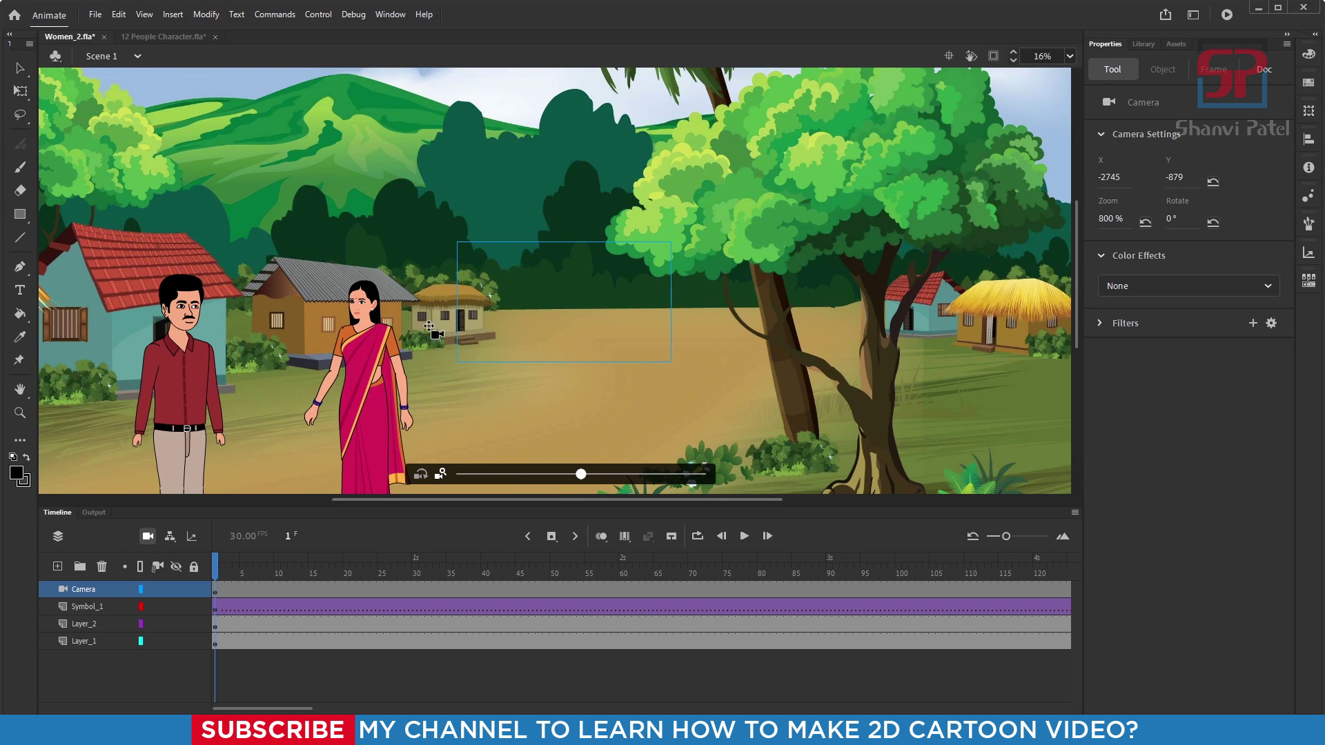
Step: Pan the camera and zoom it to 305% at frame 1 to frame both the man and the woman, and clip content outside the stage
left_click_drag(407, 326, 287, 324)
left_click_drag(581, 474, 552, 476)
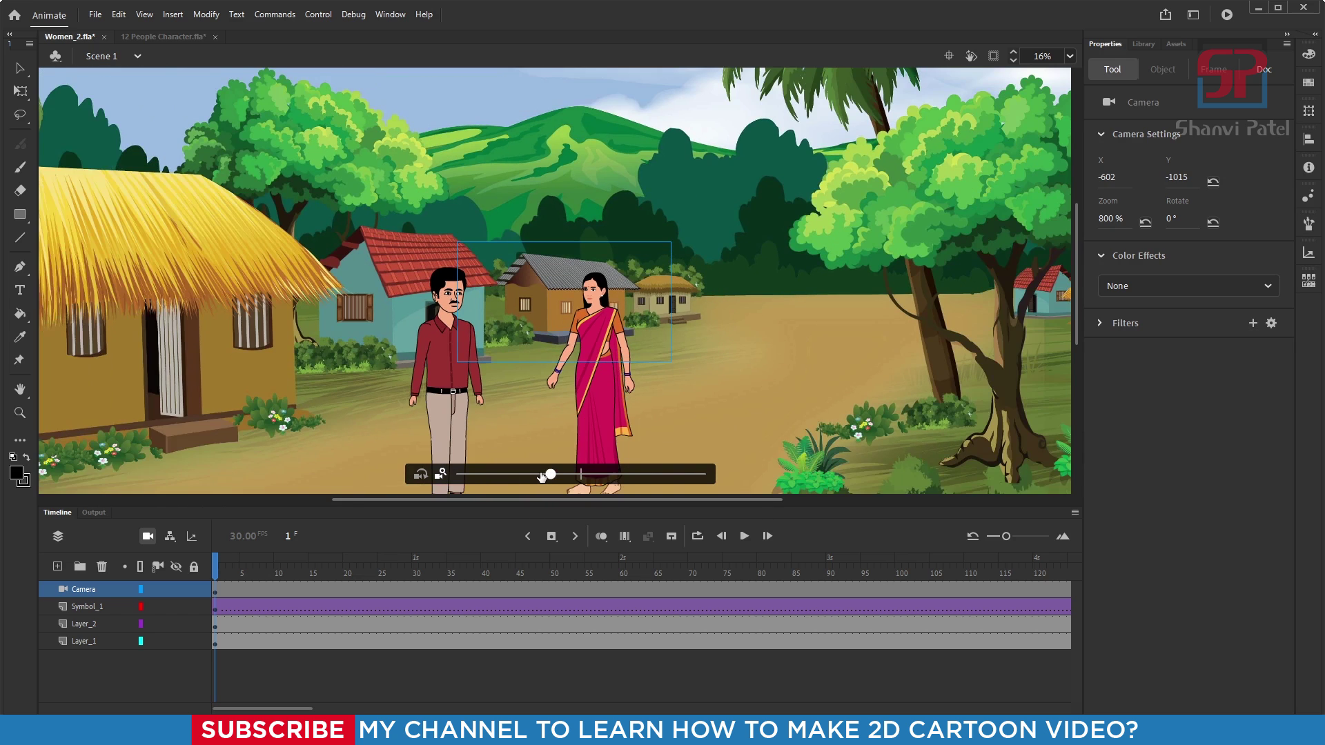
left_click_drag(573, 320, 535, 331)
key("ctrl+=")
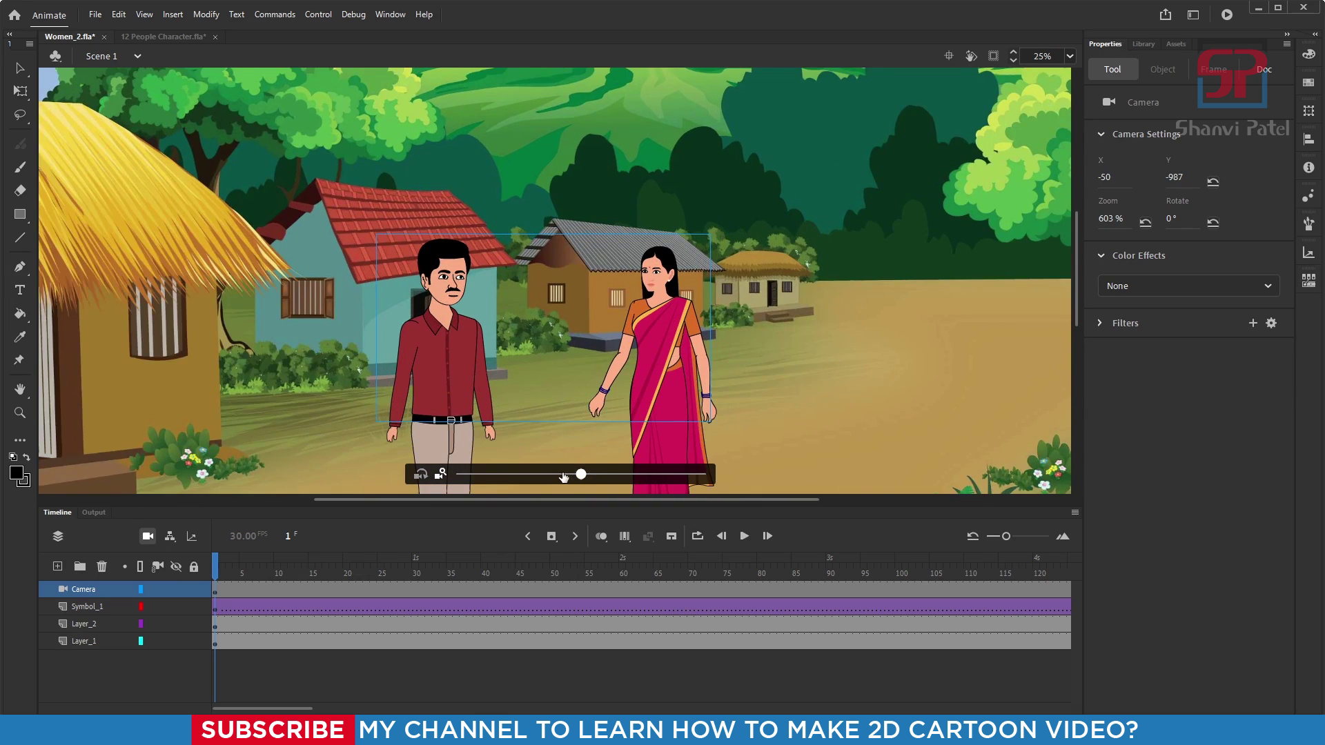
left_click_drag(563, 477, 654, 472)
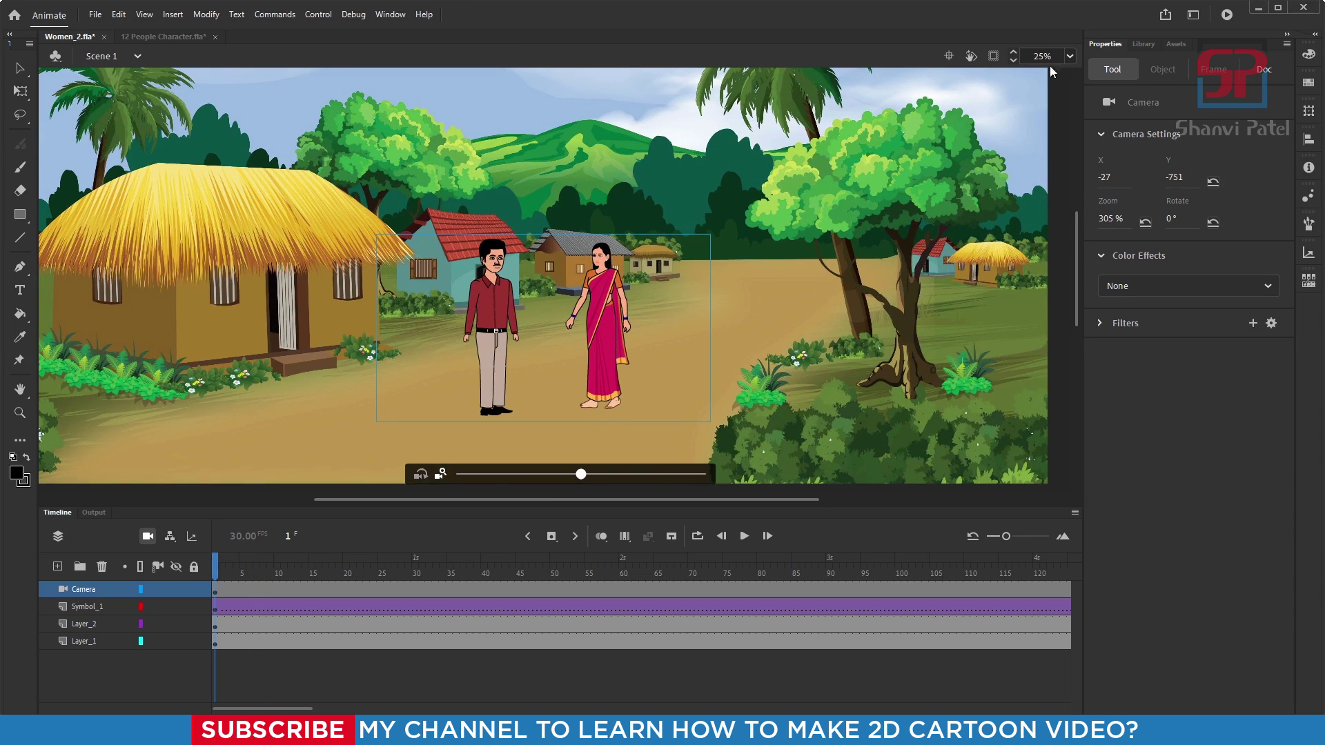
left_click(993, 56)
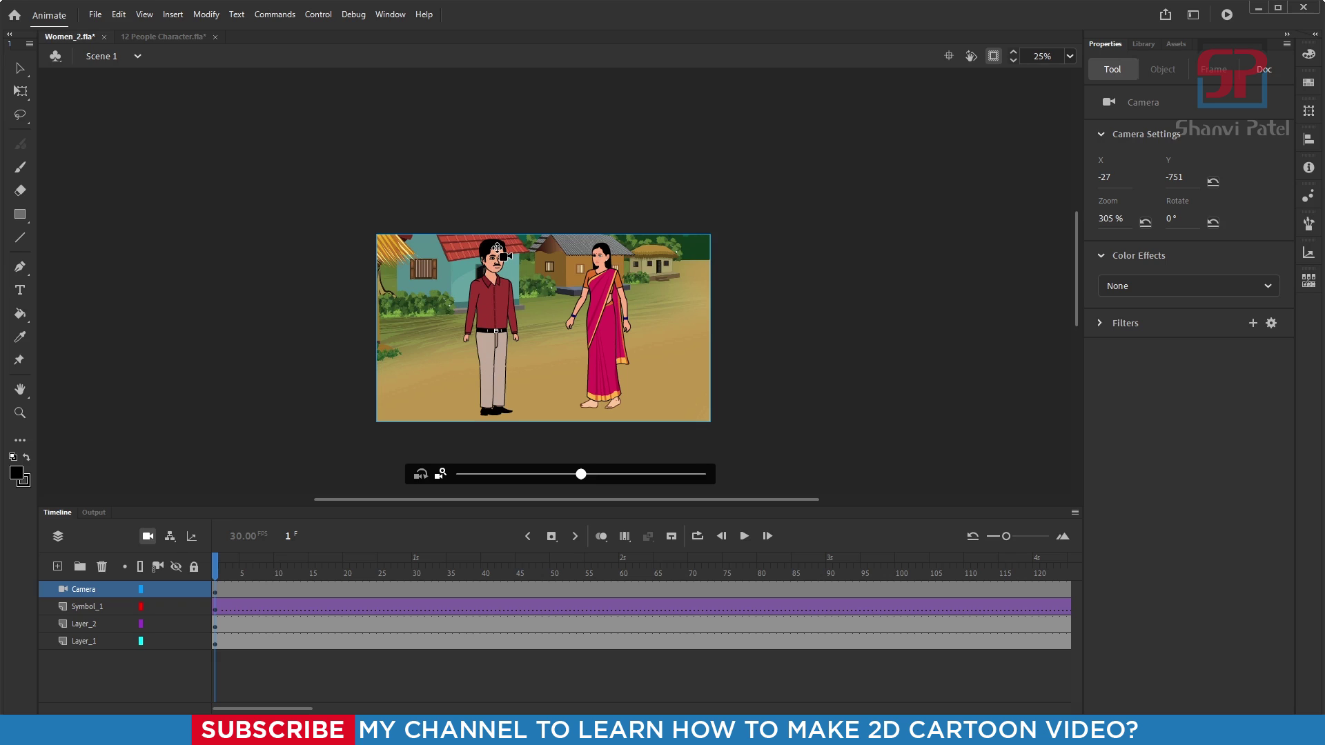
Step: Insert a camera keyframe at frame 30, and zoom to 687% and pan there for a close-up of the man
left_click(417, 594)
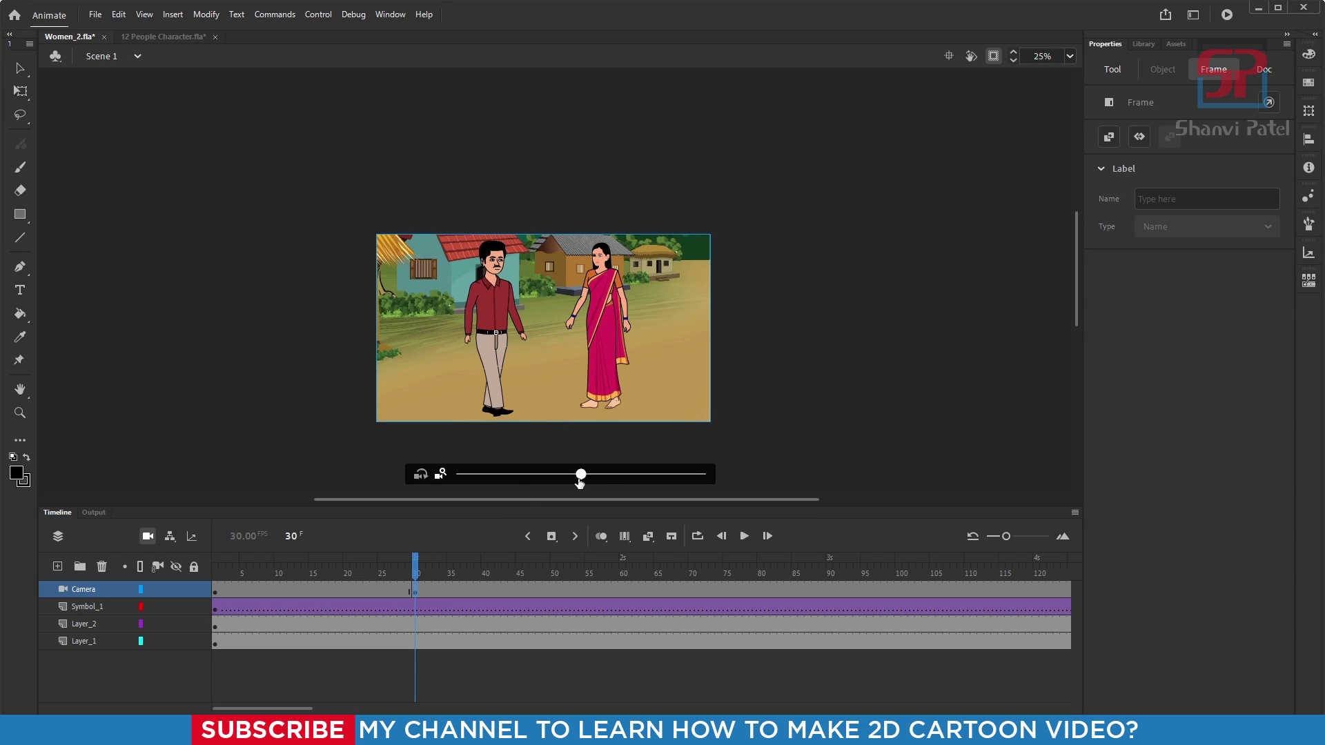
left_click_drag(580, 475, 714, 484)
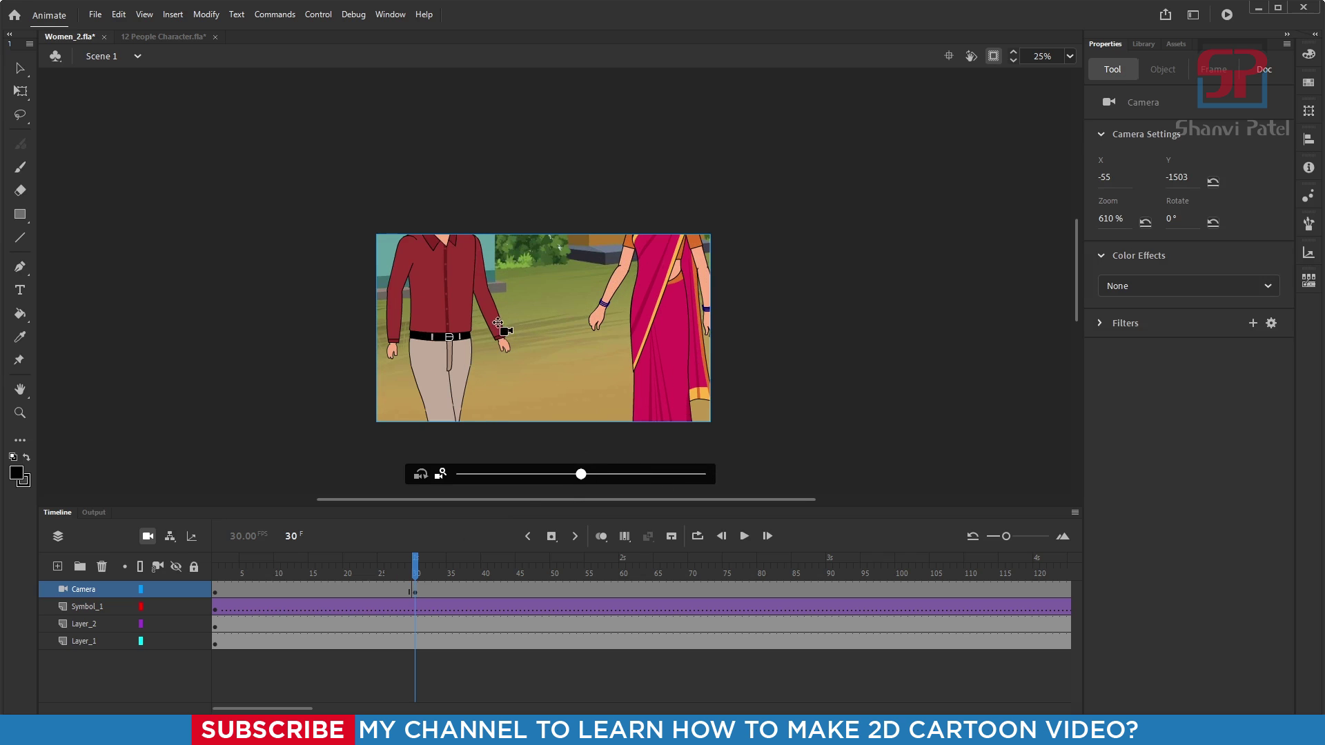
left_click_drag(415, 251, 397, 236)
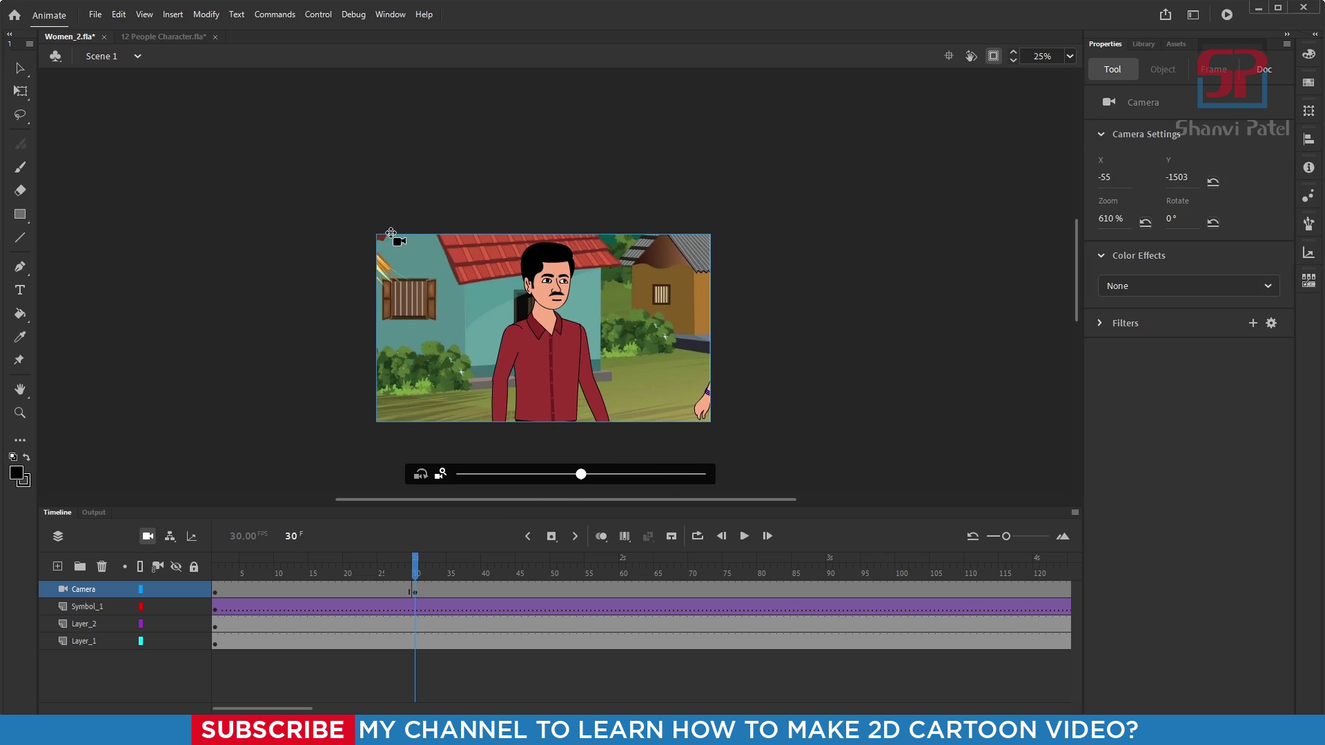
left_click_drag(581, 475, 608, 476)
left_click_drag(612, 287, 593, 305)
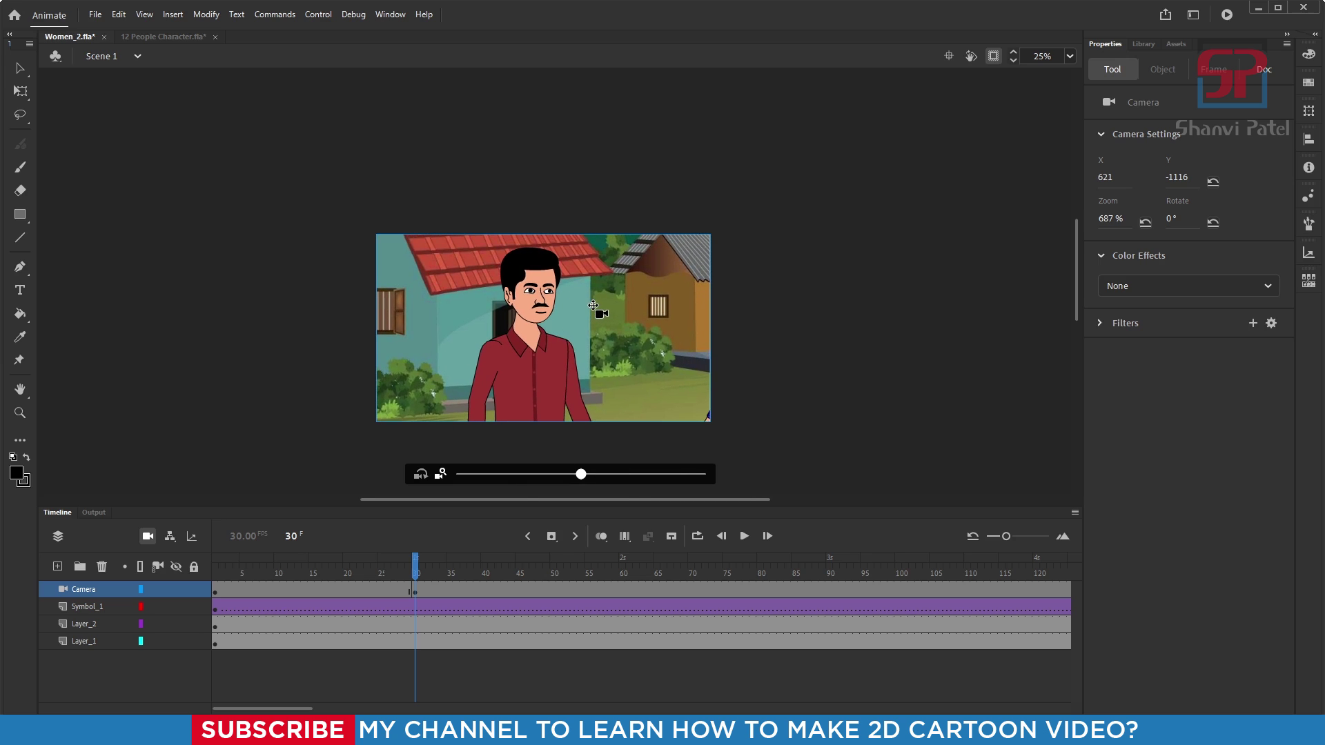
mouse_move(407, 566)
left_mouse_down()
mouse_move(435, 565)
mouse_move(416, 566)
left_mouse_up()
Step: Open the man's symbol, remove its walking animation frames across all layers so he stands still, and return to the main scene
left_click(21, 91)
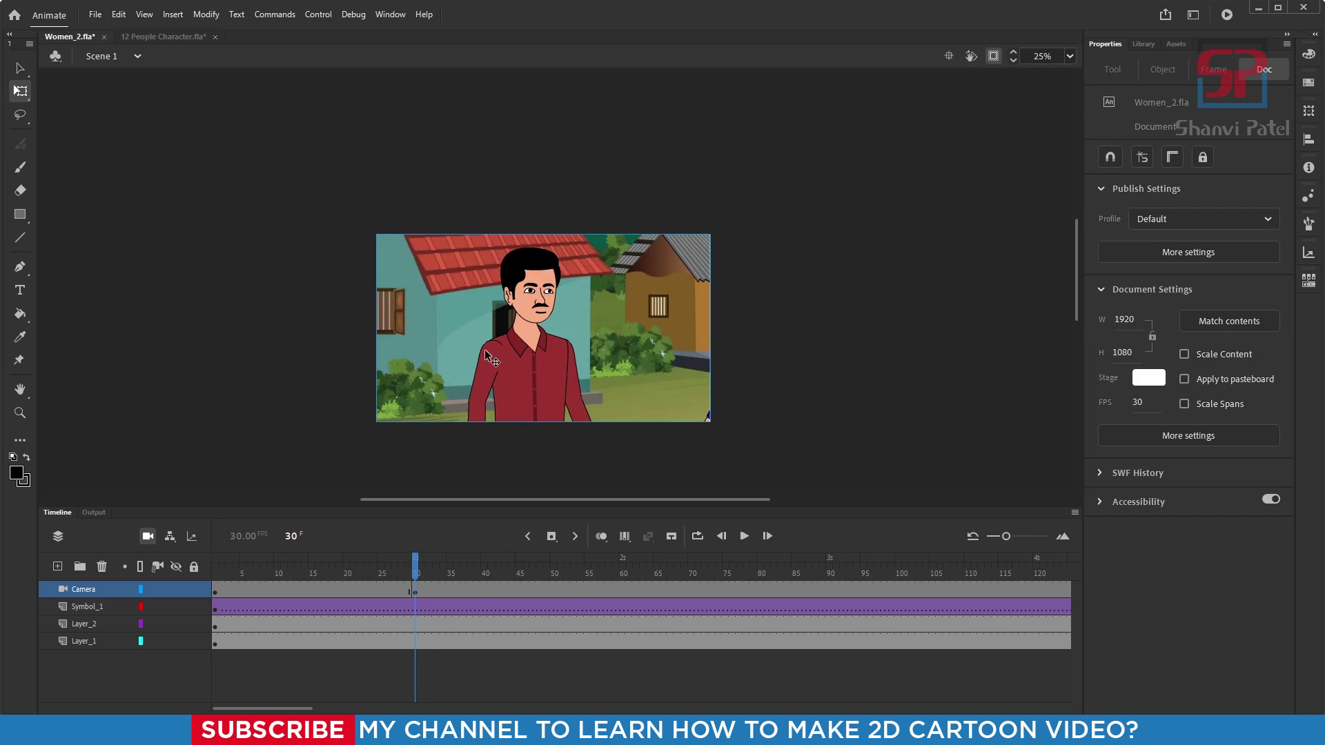
double_click(543, 352)
left_click_drag(512, 509, 512, 330)
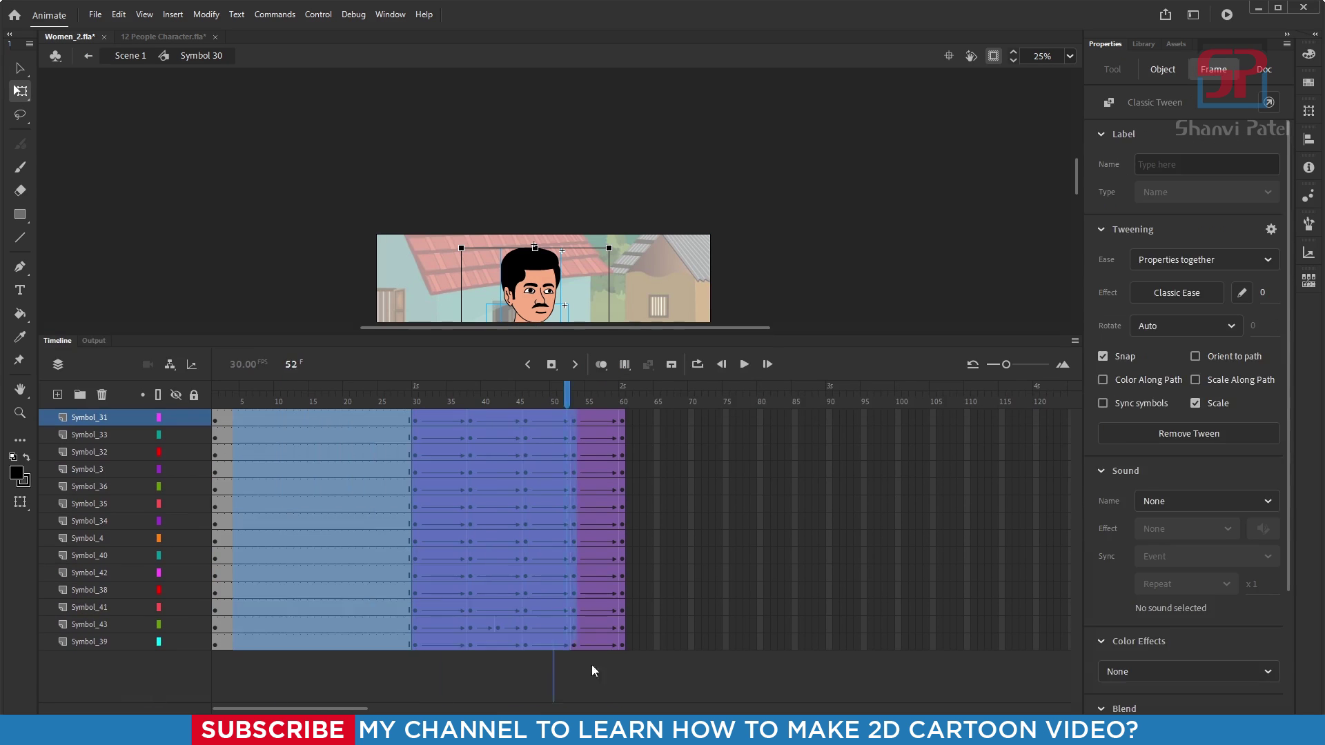
left_click_drag(414, 417, 686, 686)
left_click(231, 435, "shift")
key("shift+F5")
double_click(822, 204)
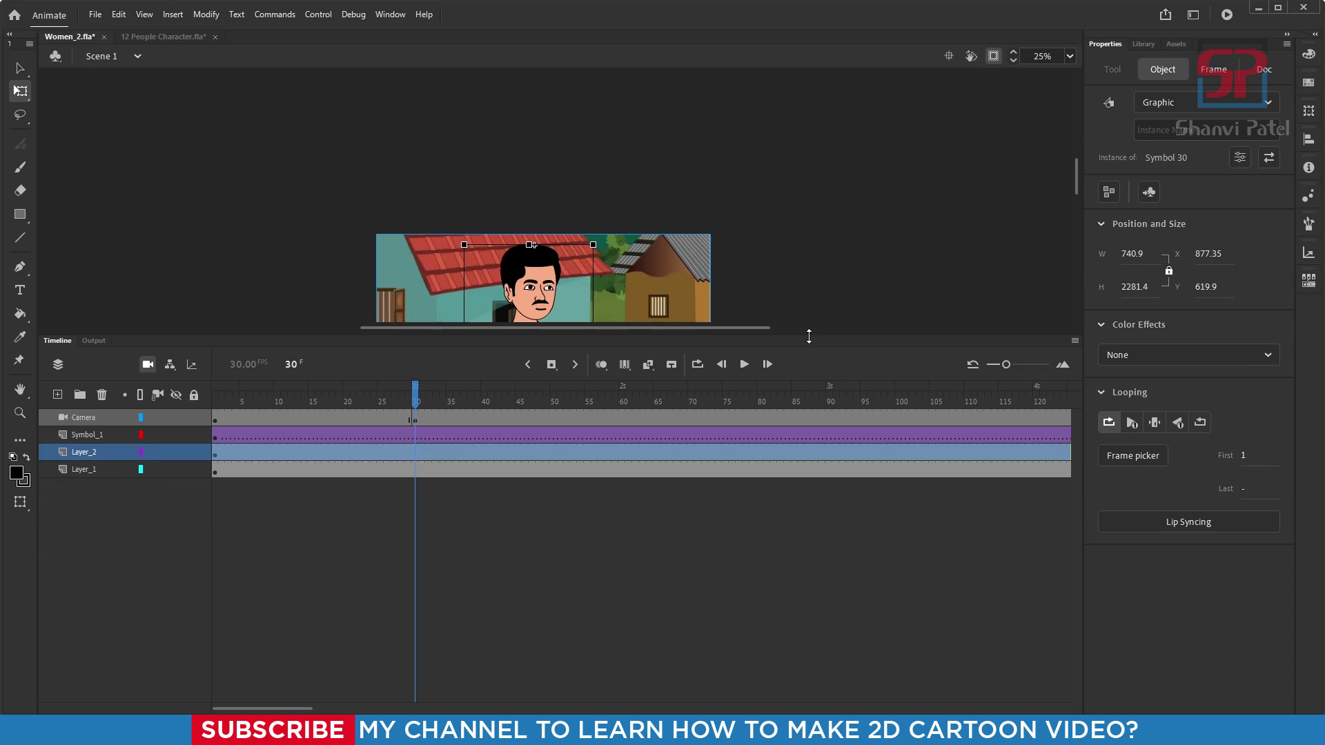
left_click_drag(808, 336, 744, 604)
scroll(547, 352, "up", 2)
scroll(536, 284, "up", 1)
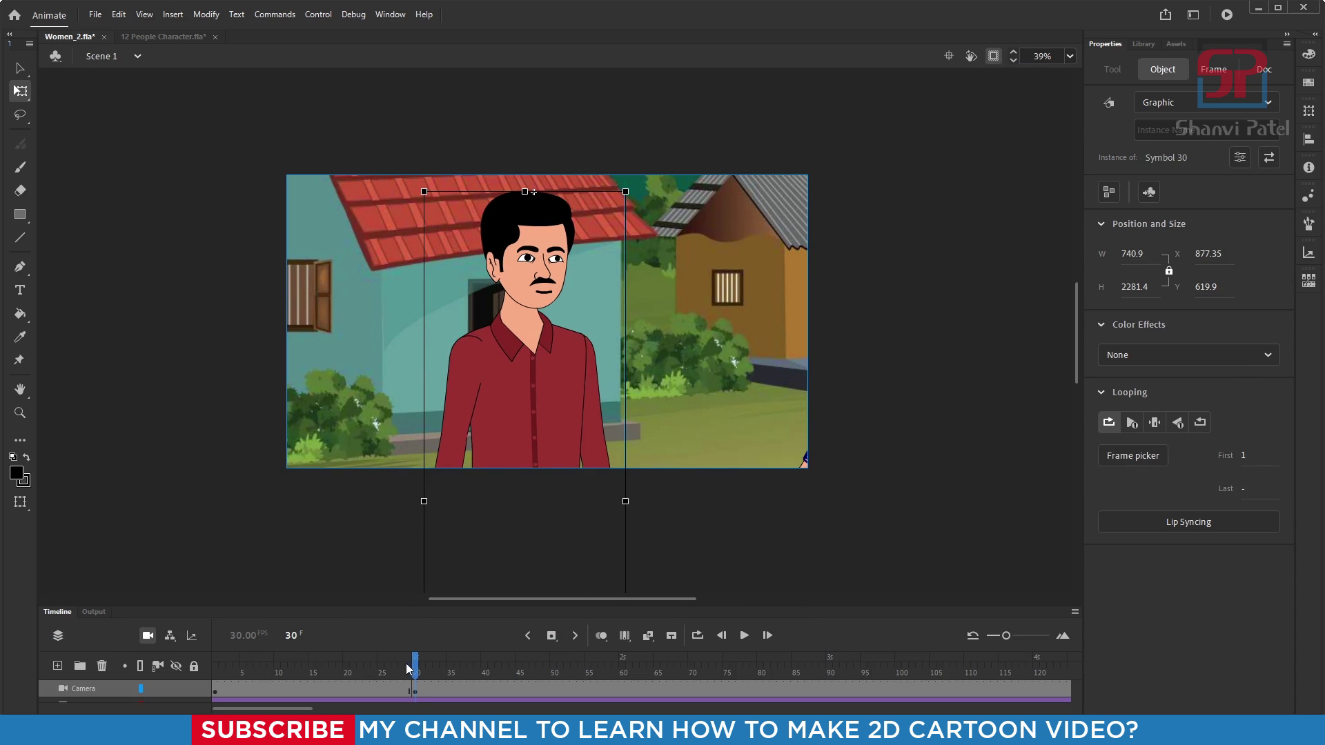
Step: Insert a camera keyframe at frame 58 and pan the camera there to a close-up of the woman
mouse_move(407, 668)
left_mouse_down()
mouse_move(388, 668)
mouse_move(419, 661)
mouse_move(403, 660)
left_mouse_up()
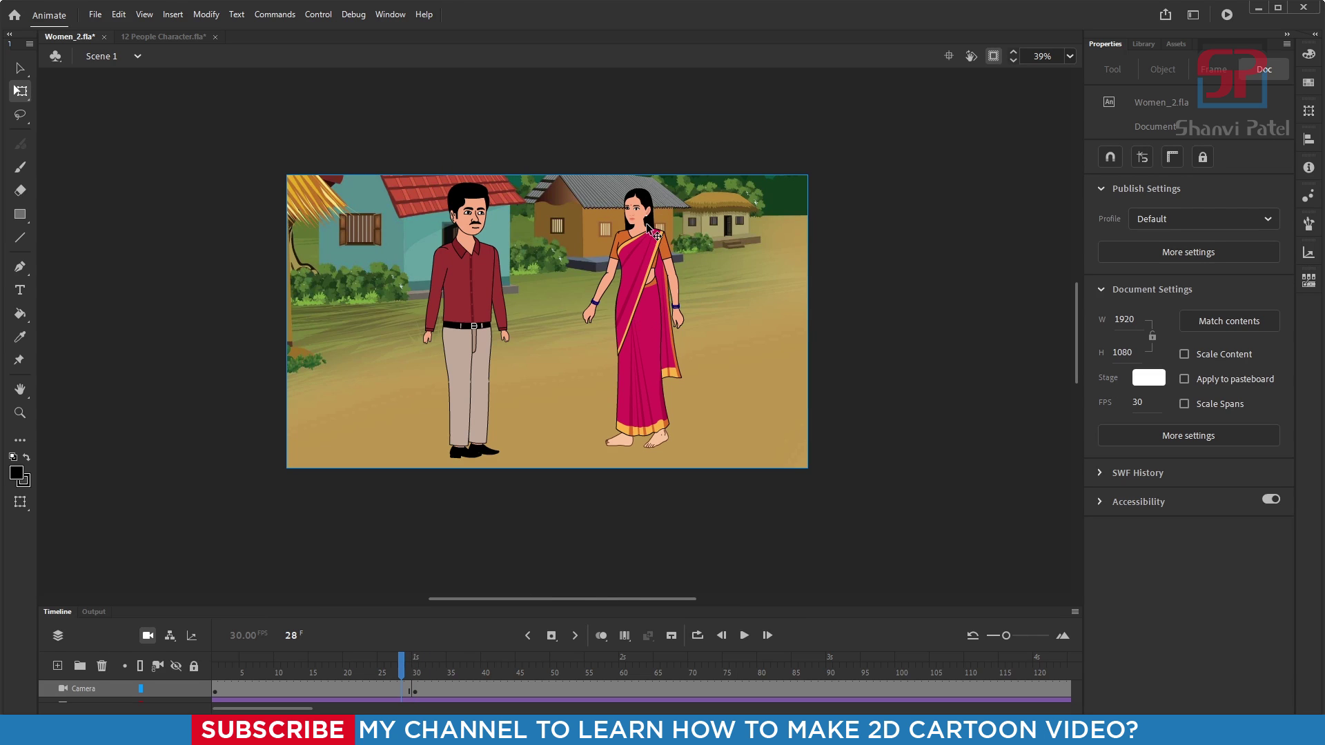
left_click_drag(406, 662, 600, 685)
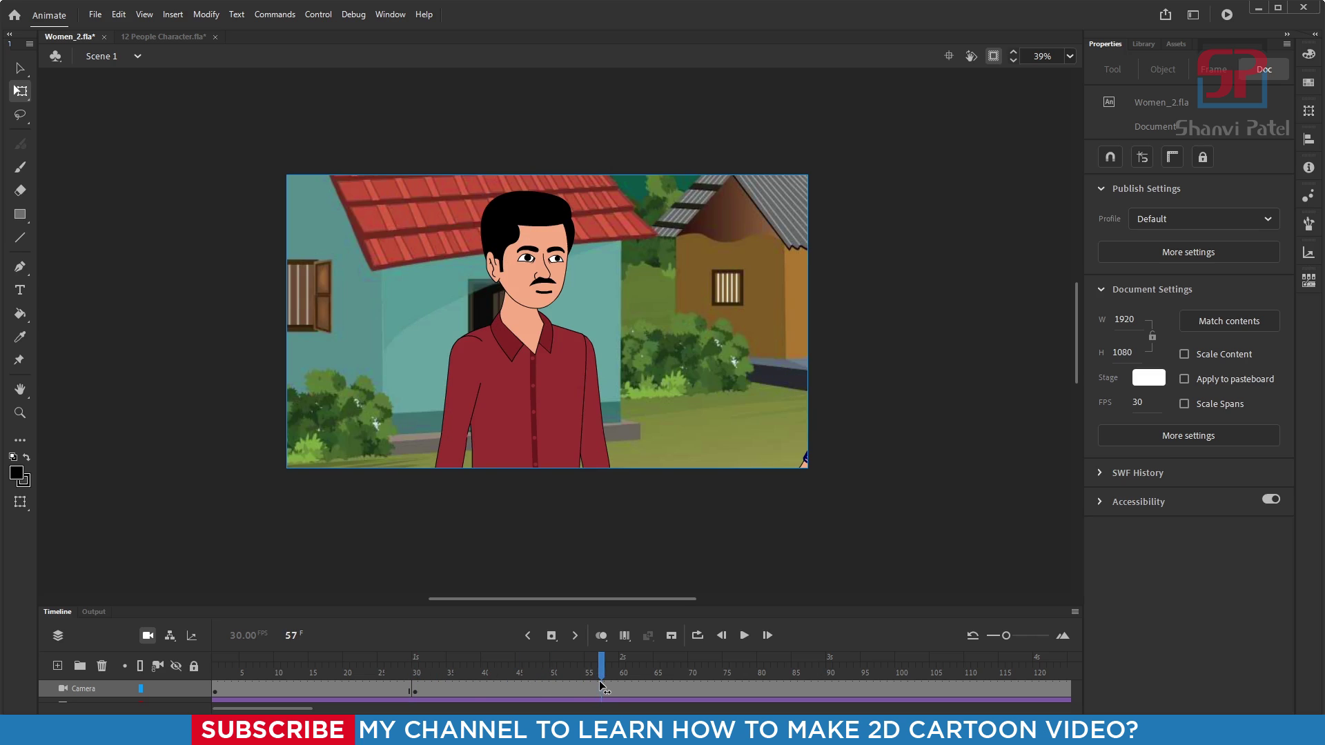
left_click(607, 690)
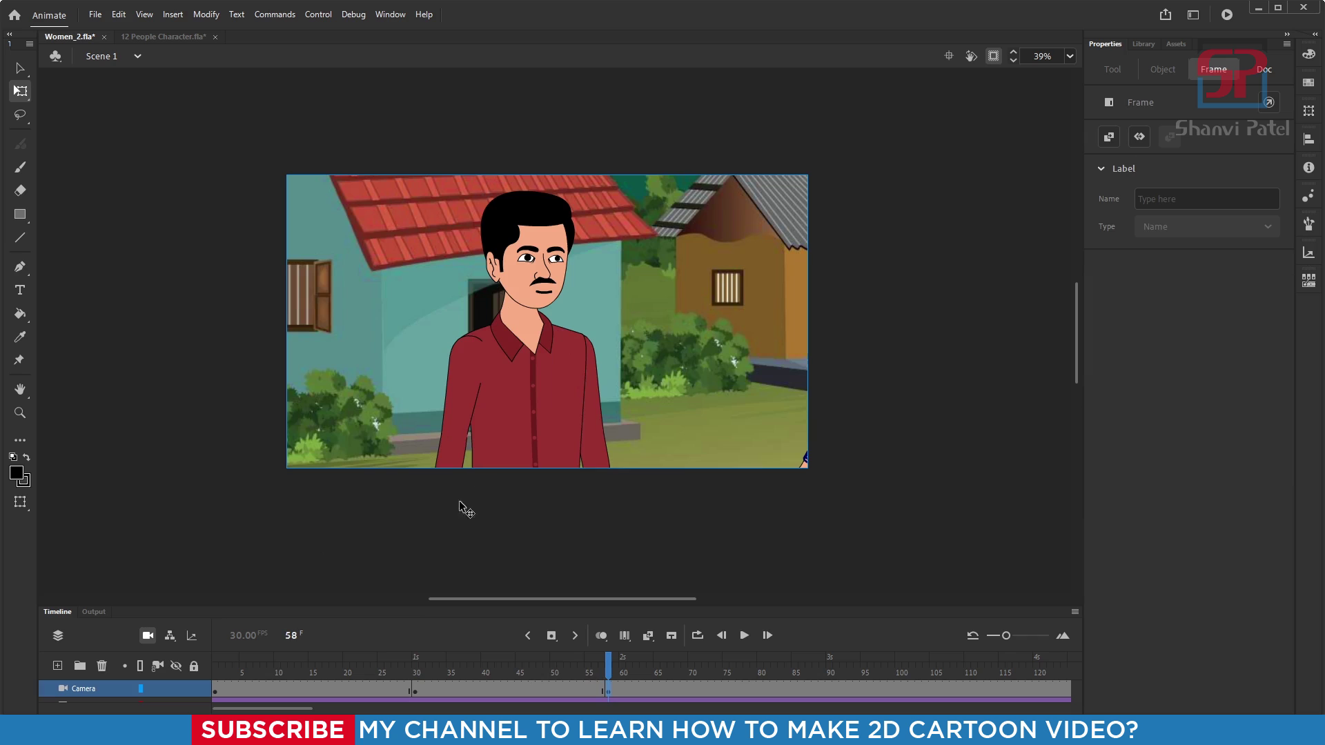
left_click(149, 638)
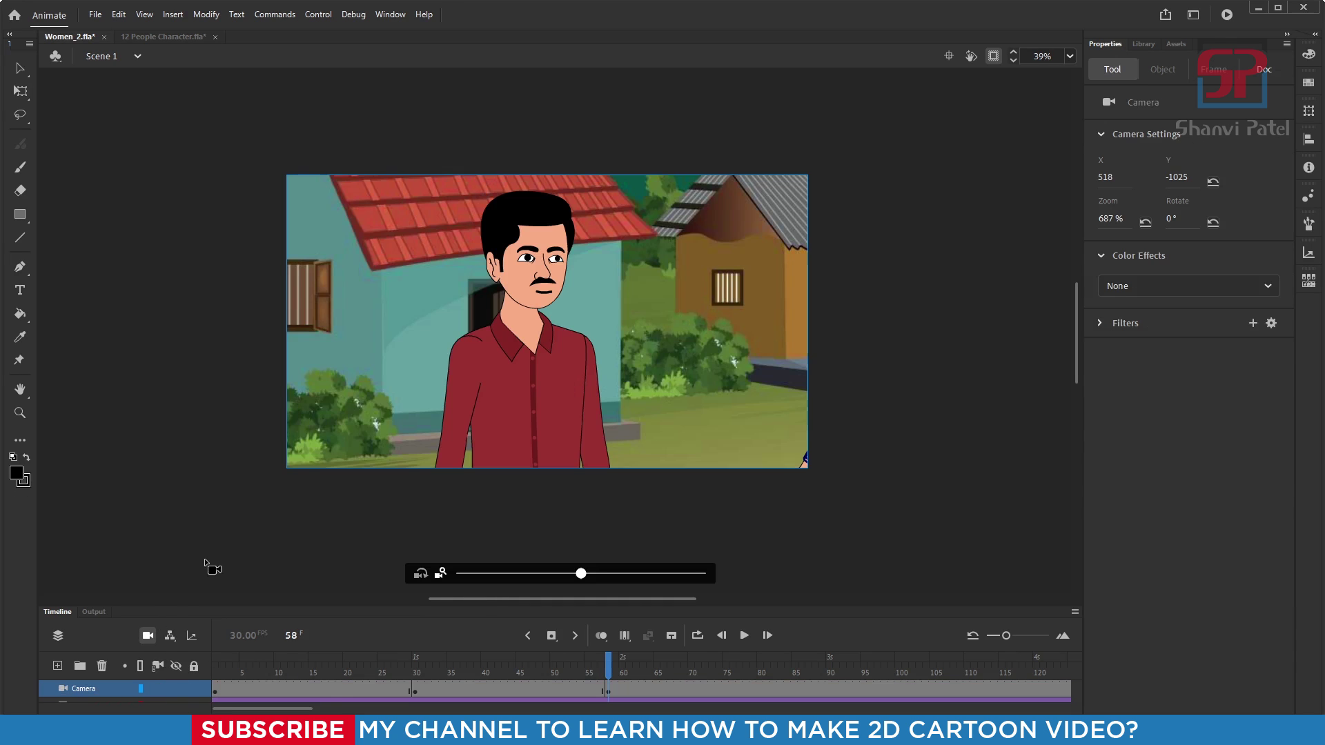
left_click_drag(605, 386, 1006, 338)
Step: Insert a camera keyframe at frame 92, and zoom out to 451% and pan there to show both characters
left_click_drag(612, 674, 846, 715)
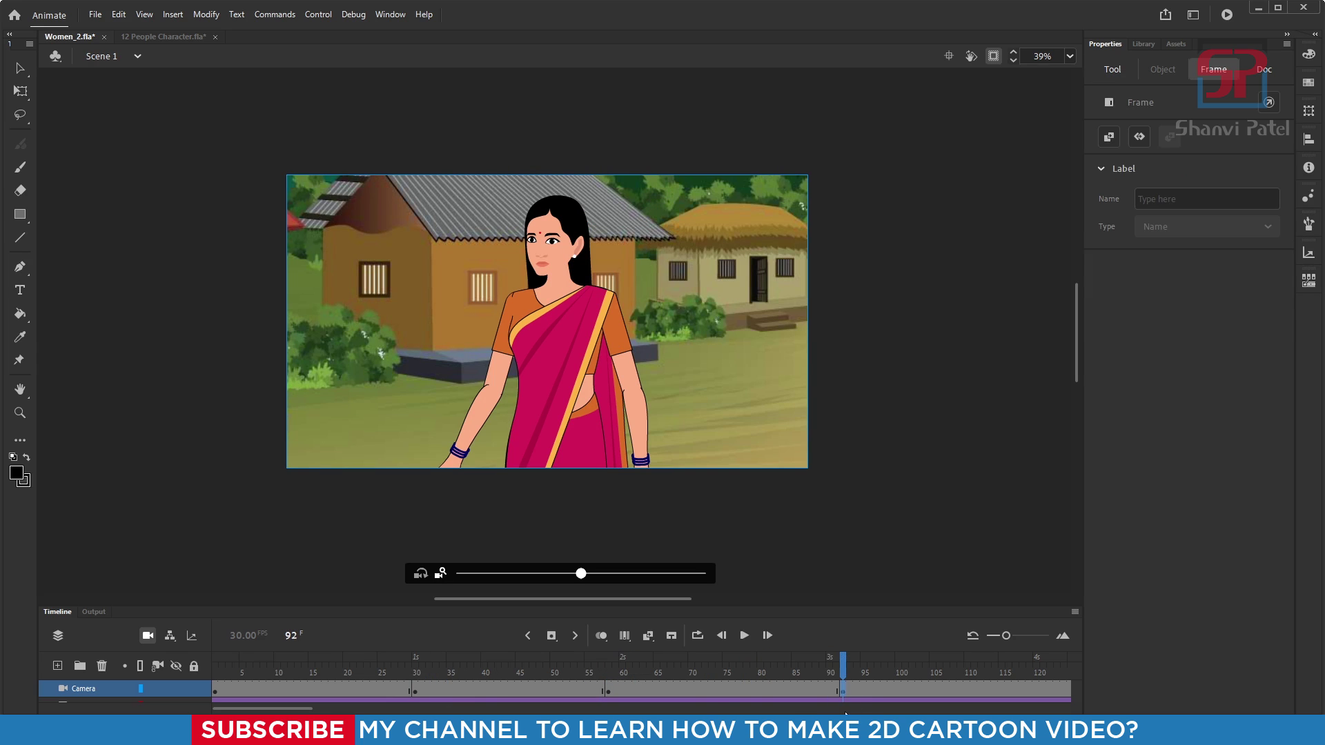
left_click_drag(581, 574, 518, 577)
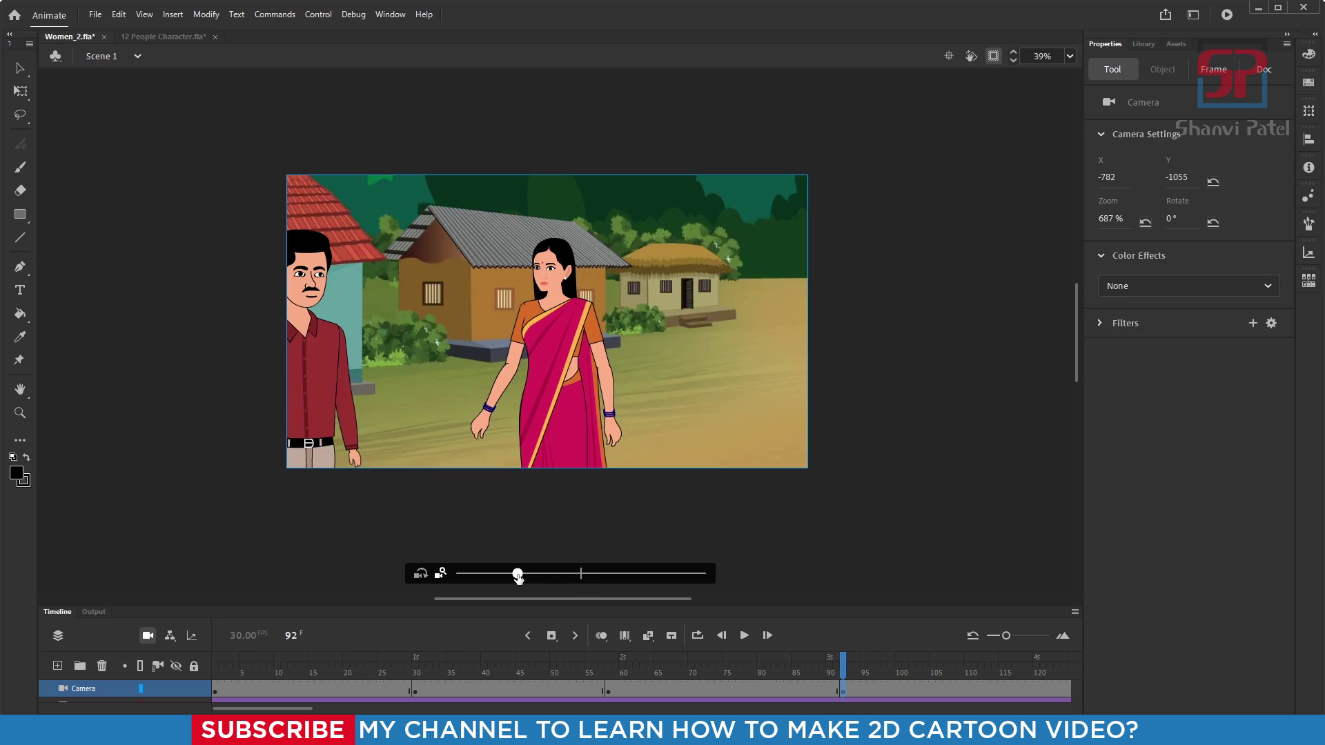
left_click_drag(437, 366, 396, 379)
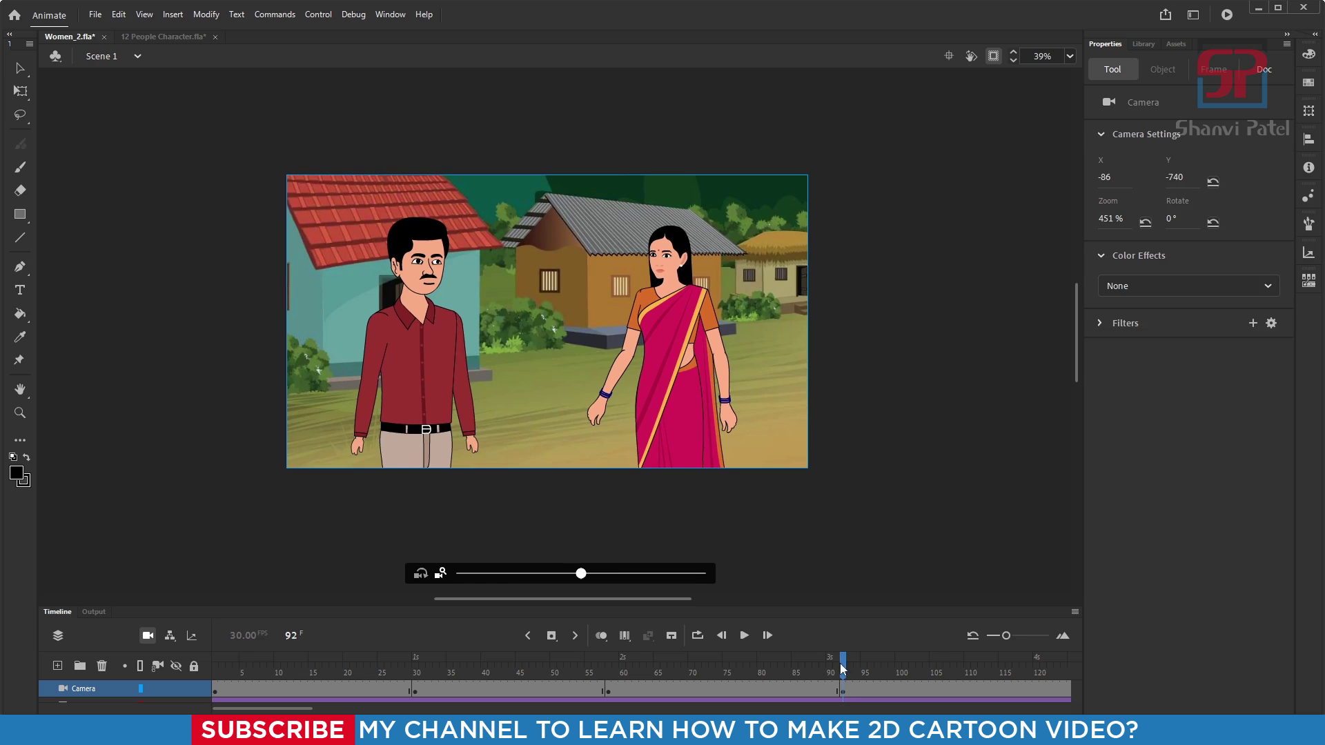
Step: Test the movie from frame 1, close the preview, and scrub the timeline to review the cuts between camera framings
left_click_drag(843, 669, 215, 663)
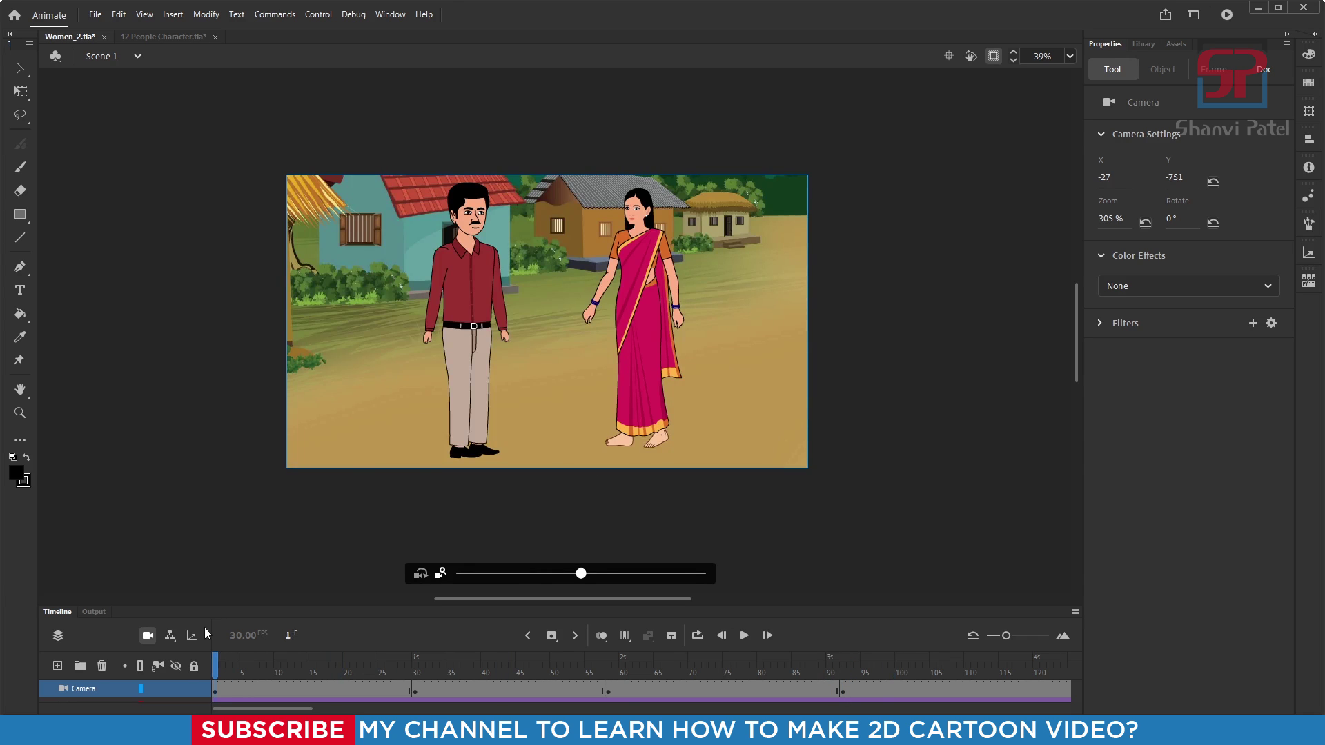
key("ctrl+Return")
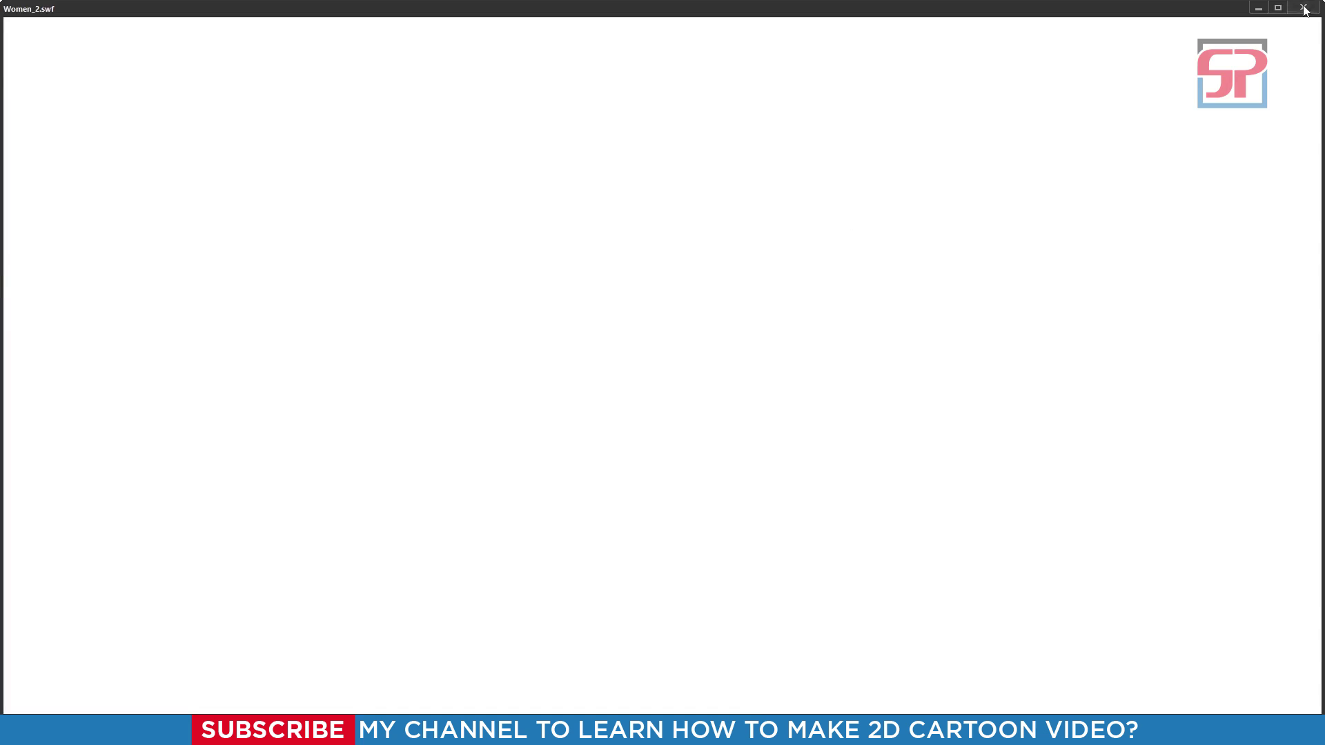
left_click(1304, 8)
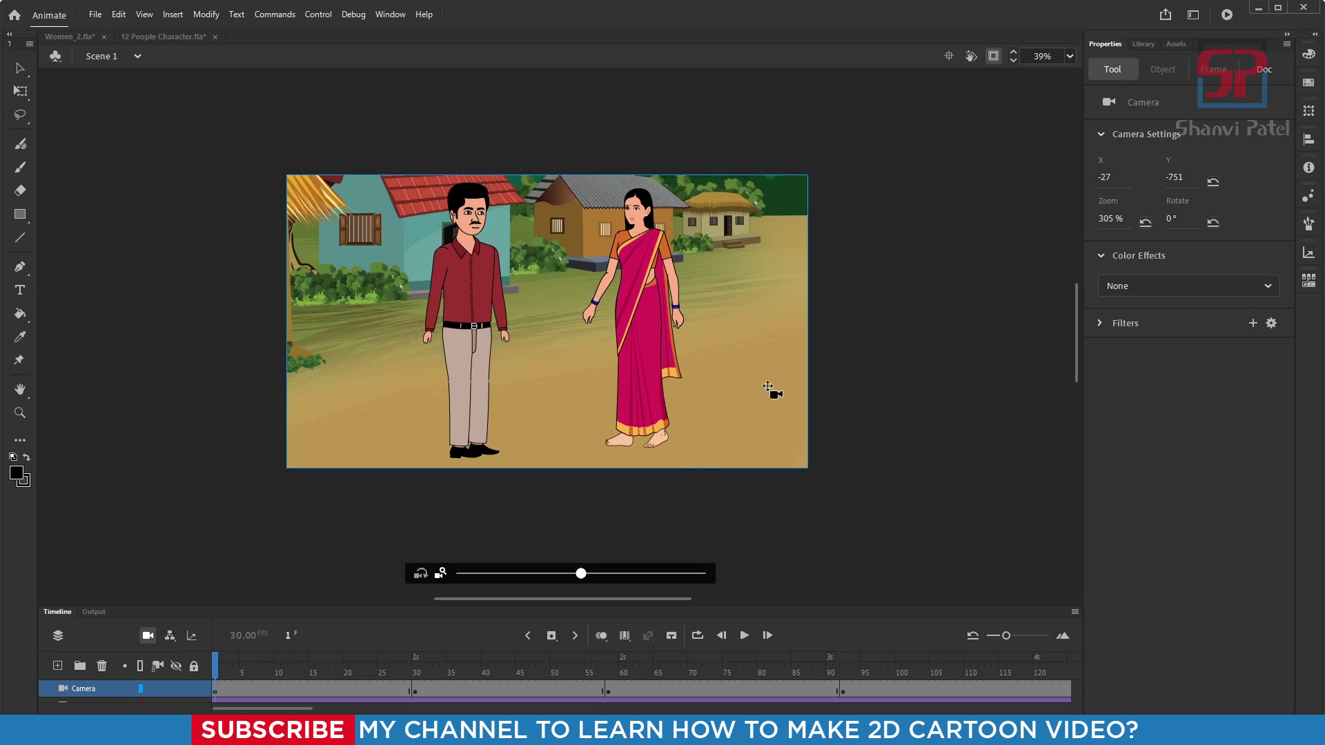
left_click(332, 668)
left_click_drag(332, 673, 515, 683)
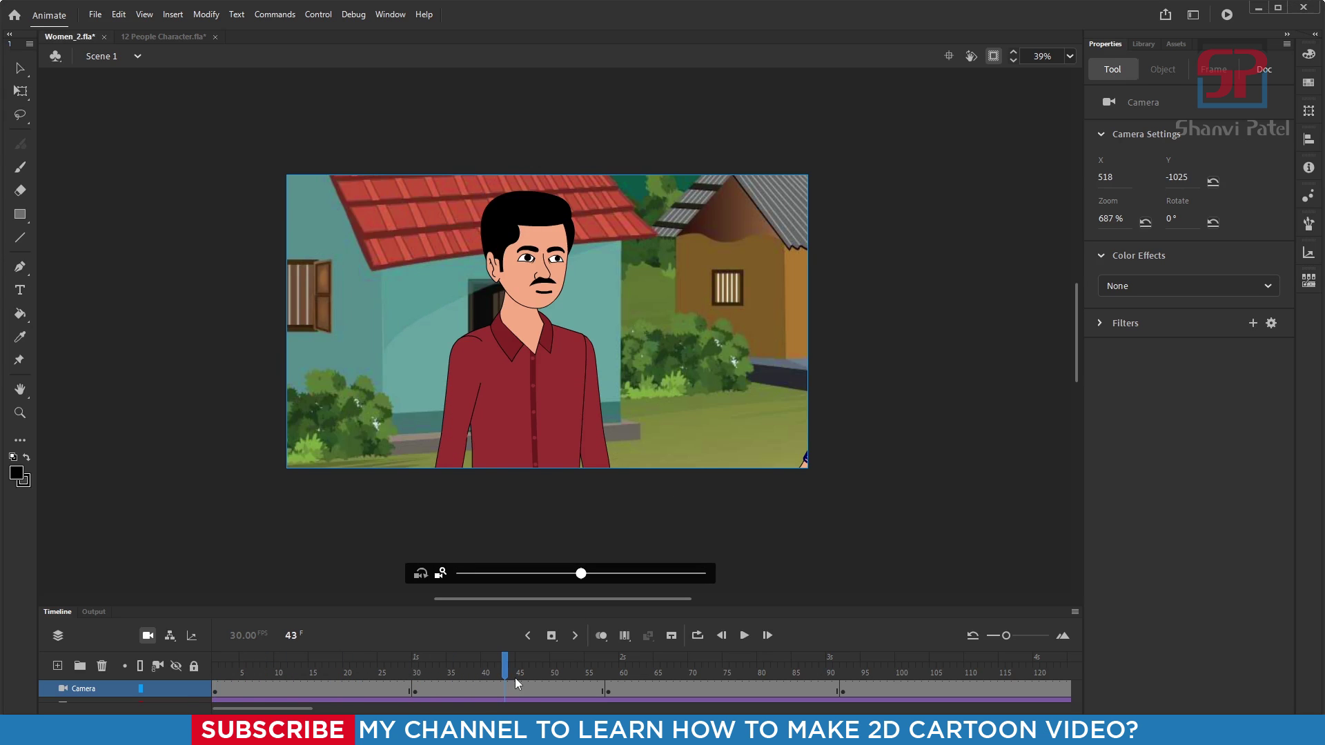